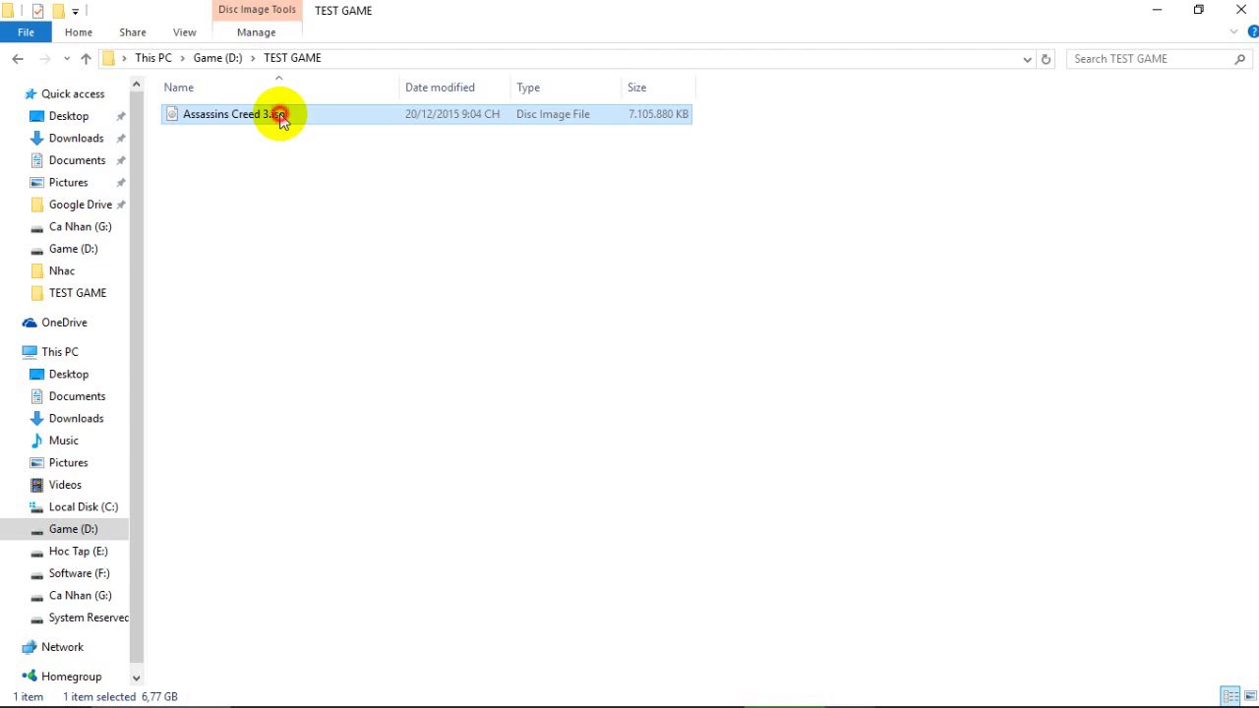
Mount Assassins Creed 3.iso from the TEST GAME folder and open the mounted disc's contents.
{"action": "double_click", "coordinate": [280, 116]}
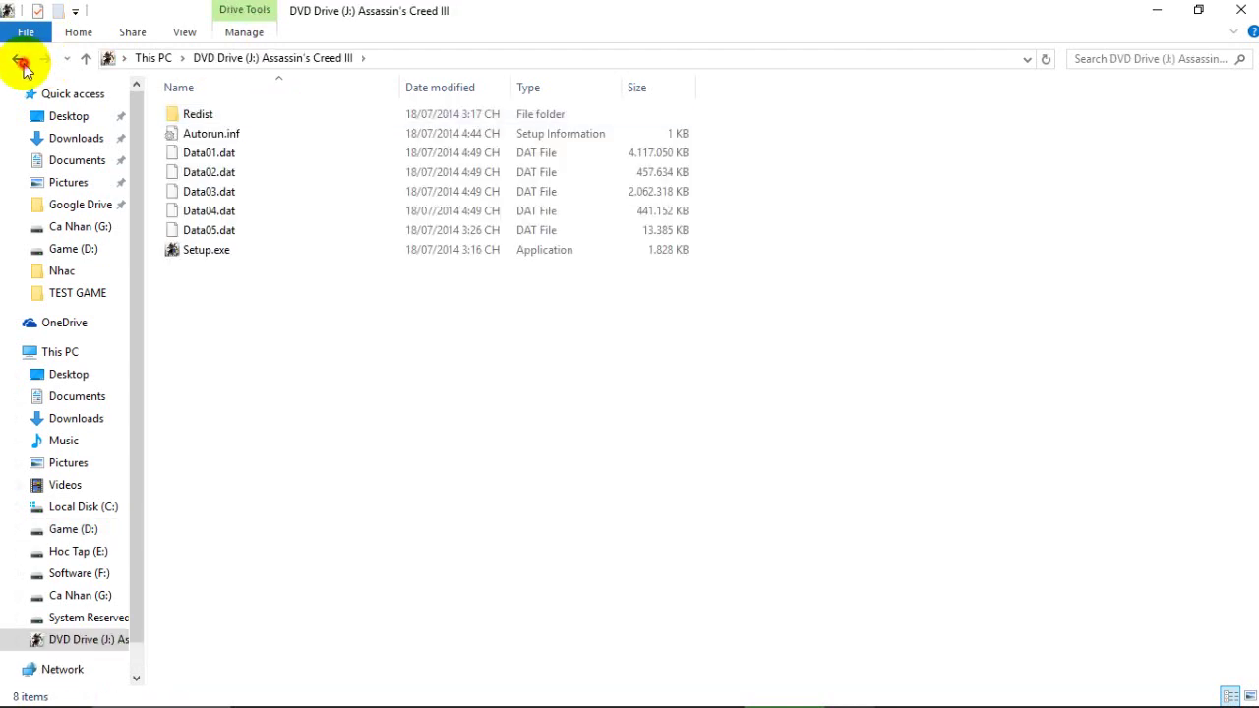
{"action": "left_click", "coordinate": [22, 67]}
{"action": "right_click", "coordinate": [285, 114]}
{"action": "left_click", "coordinate": [303, 124]}
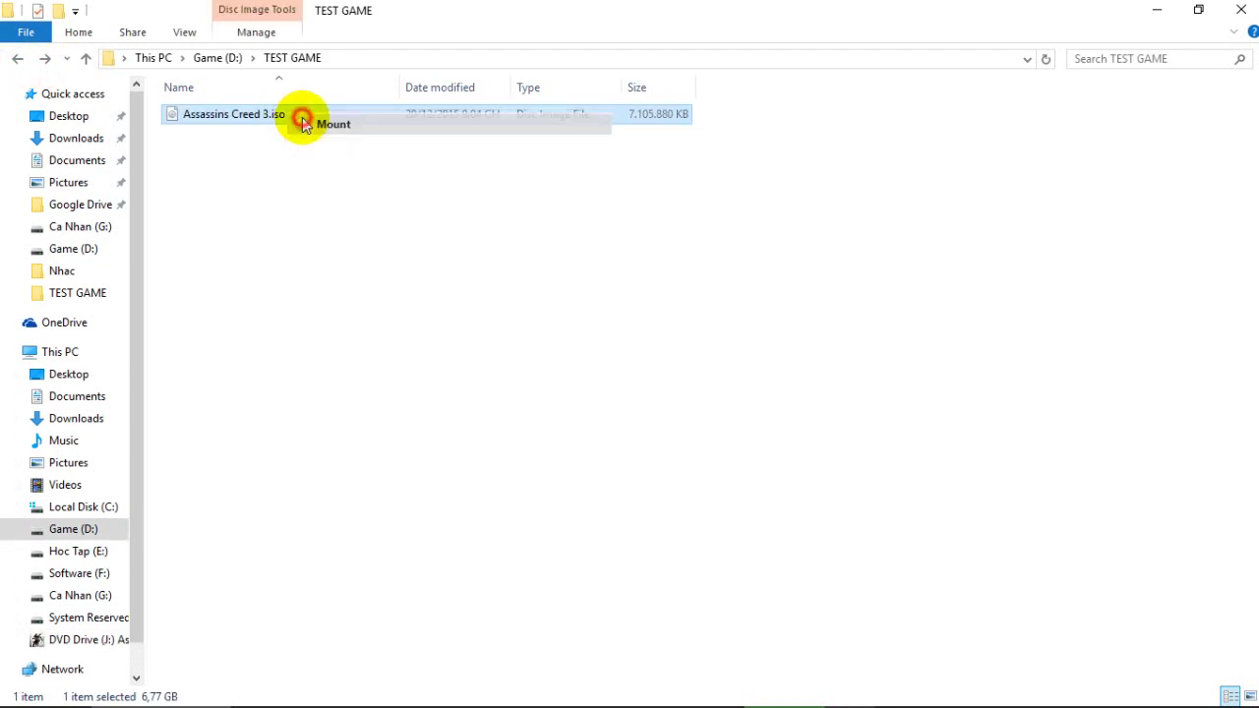
{"action": "left_click_drag", "start_coordinate": [247, 286], "coordinate": [197, 148]}
{"action": "left_click", "coordinate": [428, 430]}
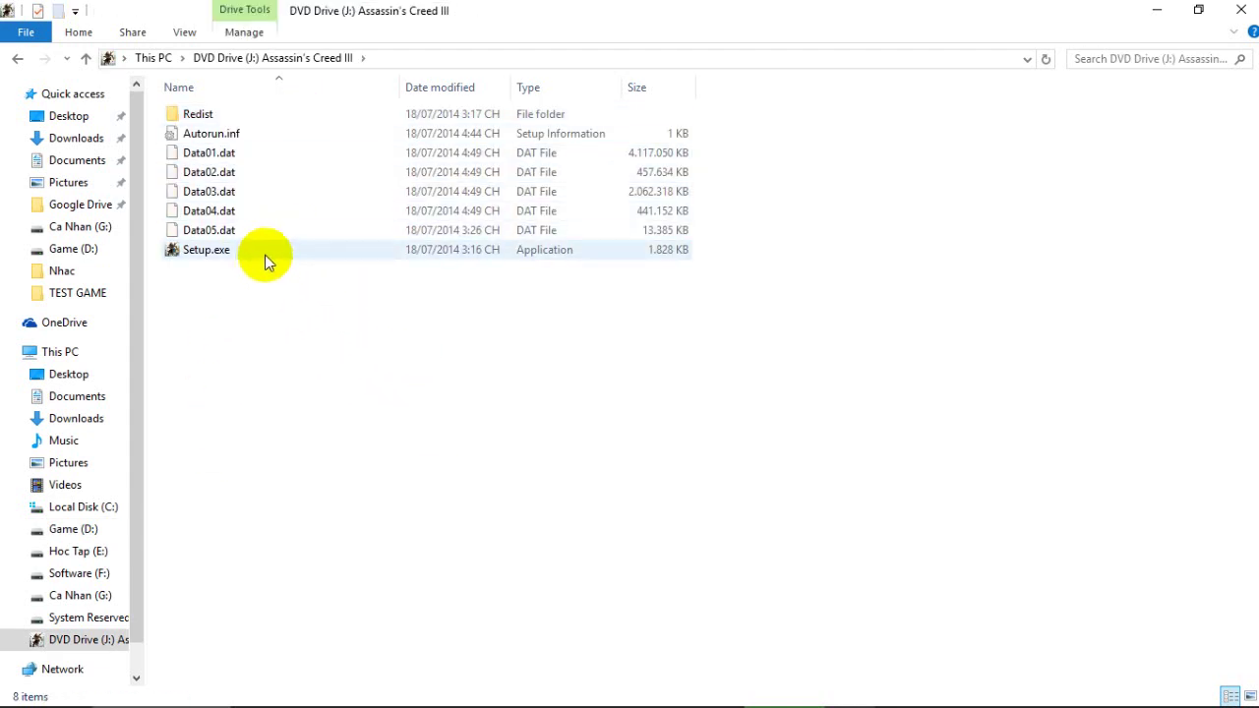
Run Setup.exe from the mounted disc, allow it to make changes, and proceed to the installation settings.
{"action": "double_click", "coordinate": [208, 256]}
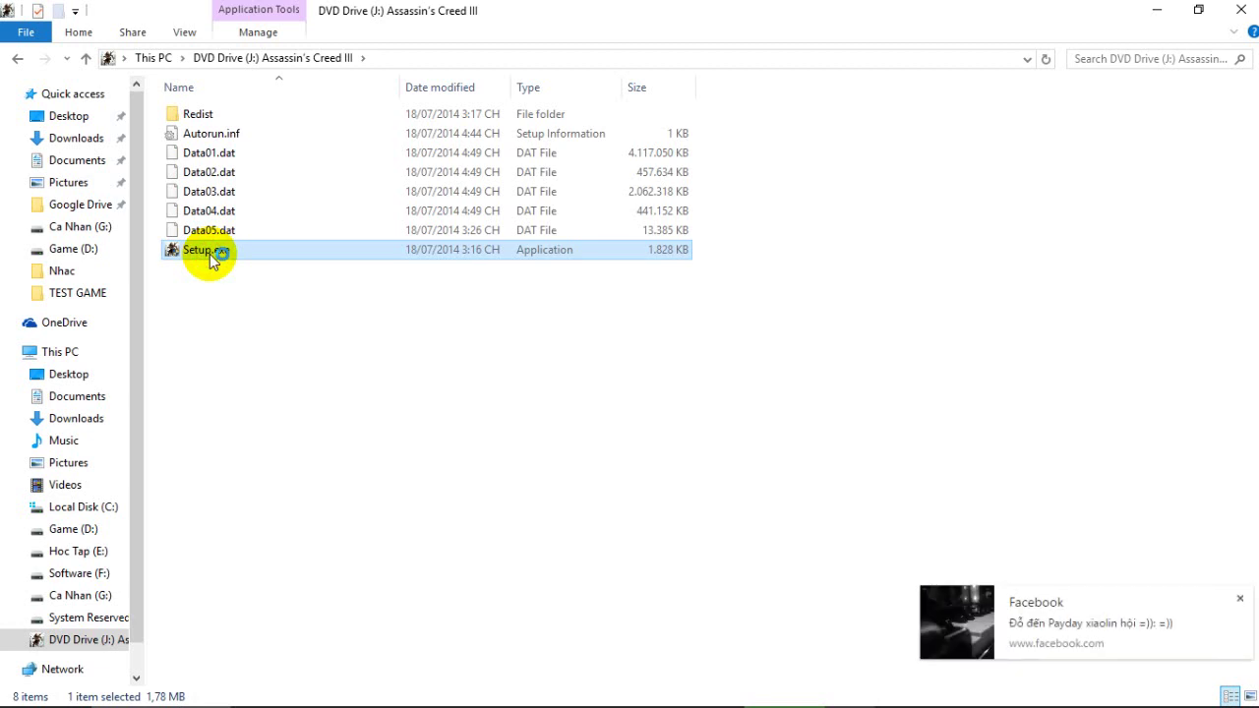
{"action": "left_click", "coordinate": [1240, 599]}
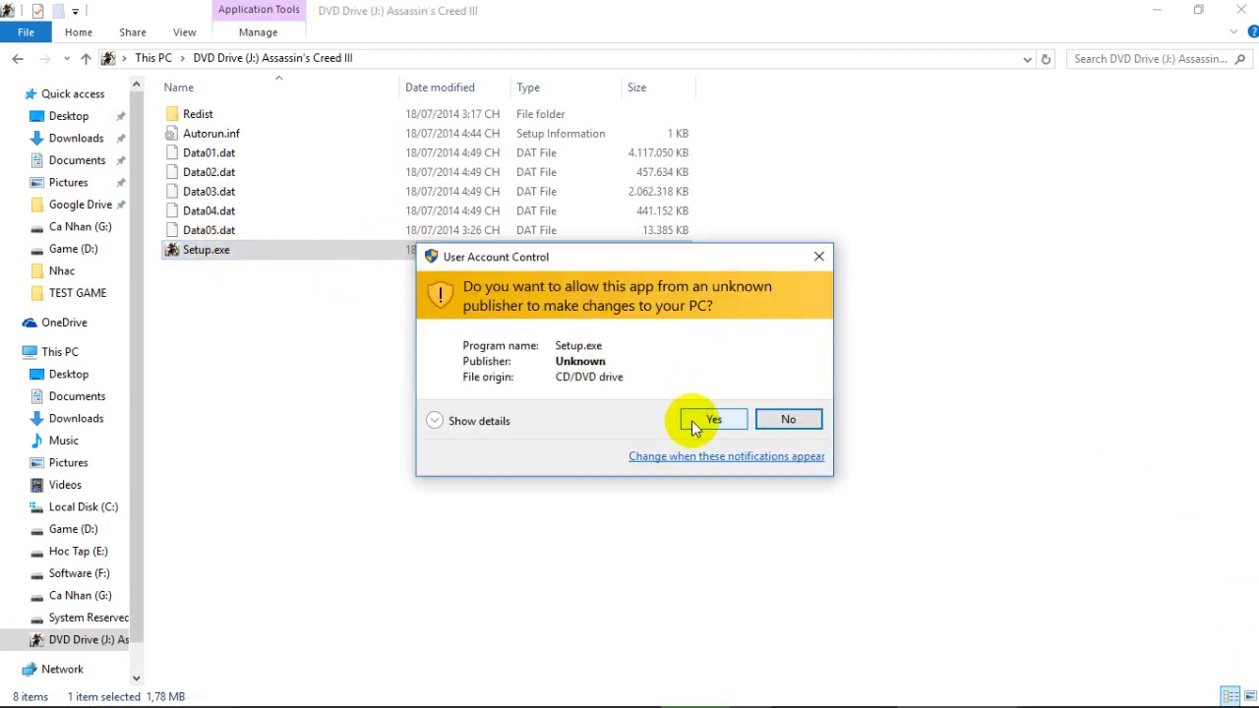
{"action": "left_click", "coordinate": [694, 420]}
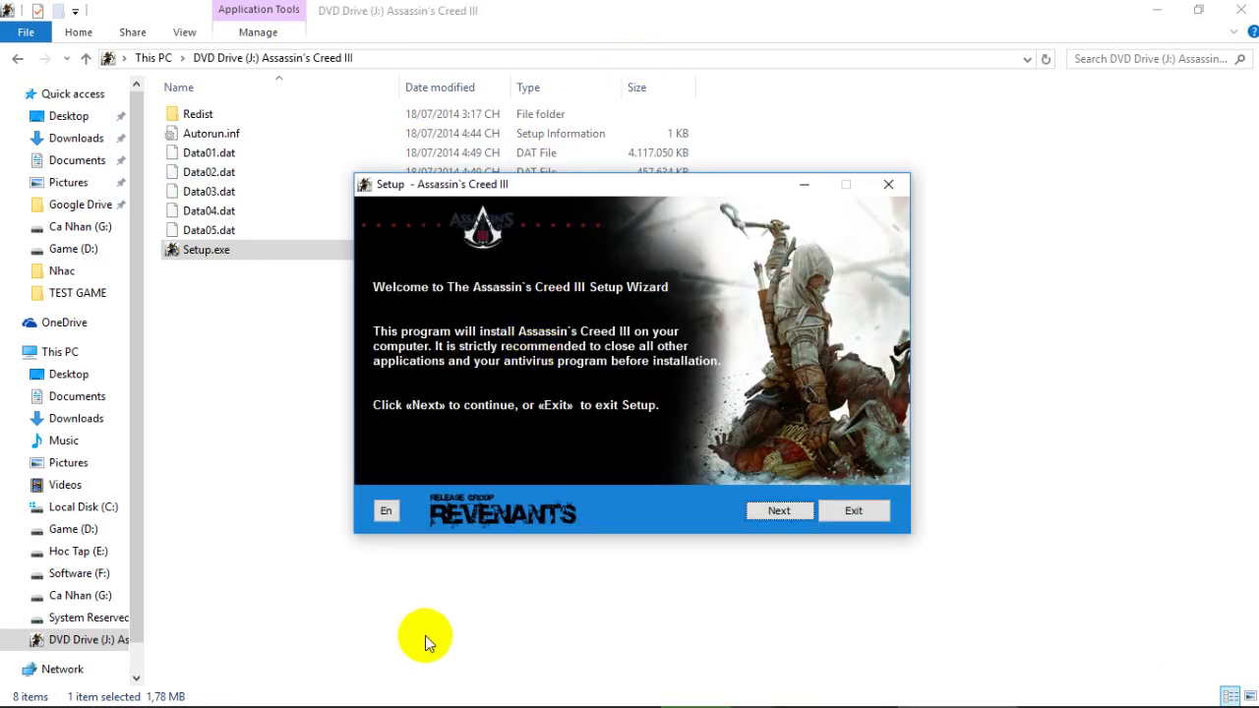
{"action": "left_click", "coordinate": [779, 511]}
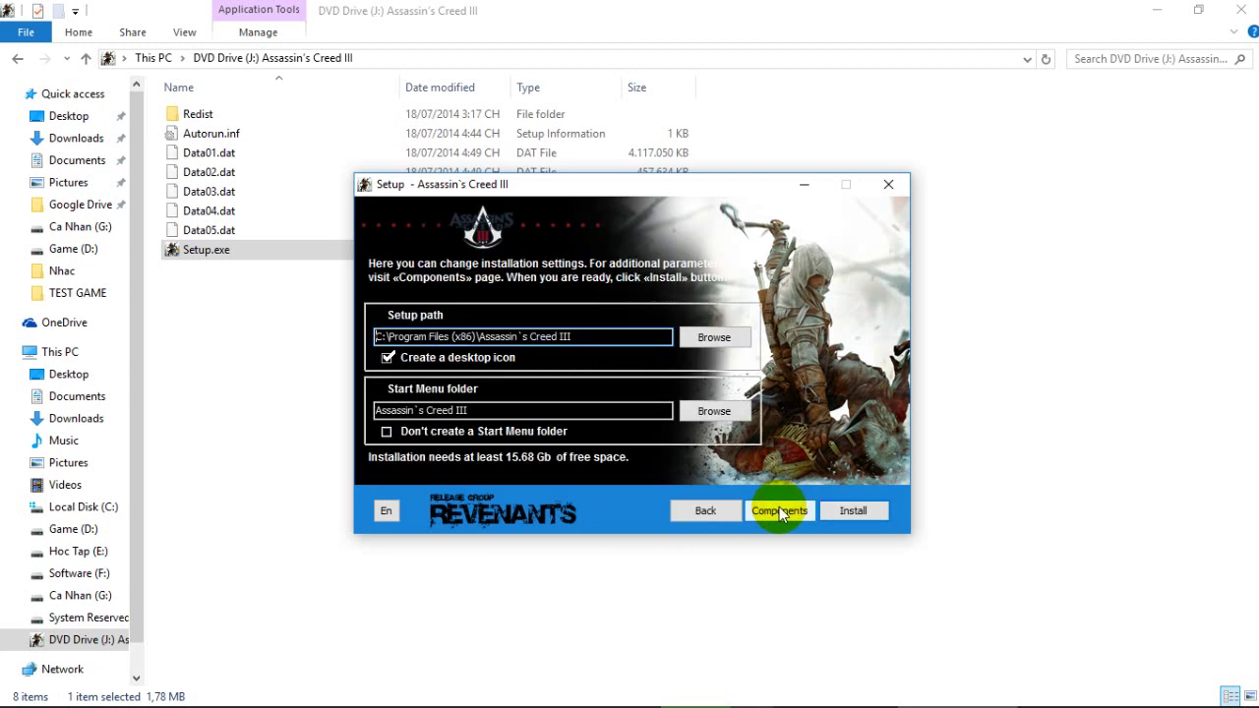
Change the setup path's drive letter so the game installs to d:\Program Files (x86)\Assassin`s Creed III.
{"action": "left_click_drag", "start_coordinate": [610, 339], "coordinate": [247, 337]}
{"action": "left_click", "coordinate": [421, 336]}
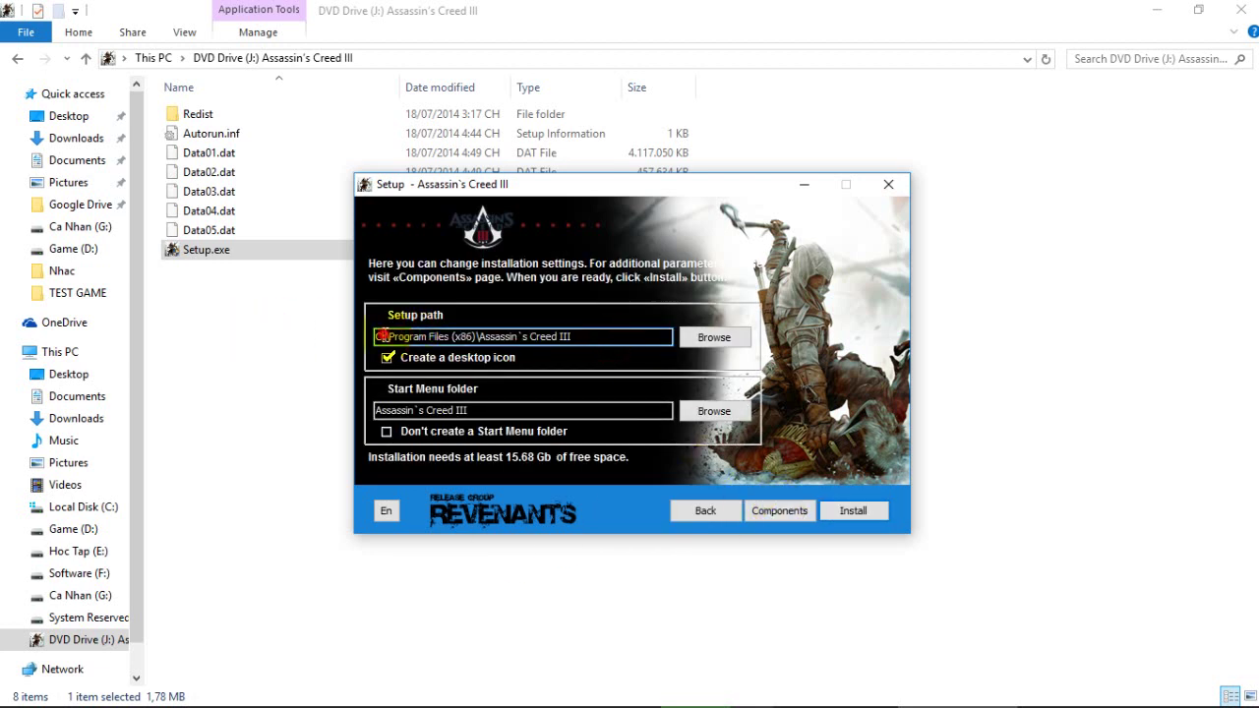
{"action": "key", "text": "BackSpace"}
{"action": "type", "text": "d"}
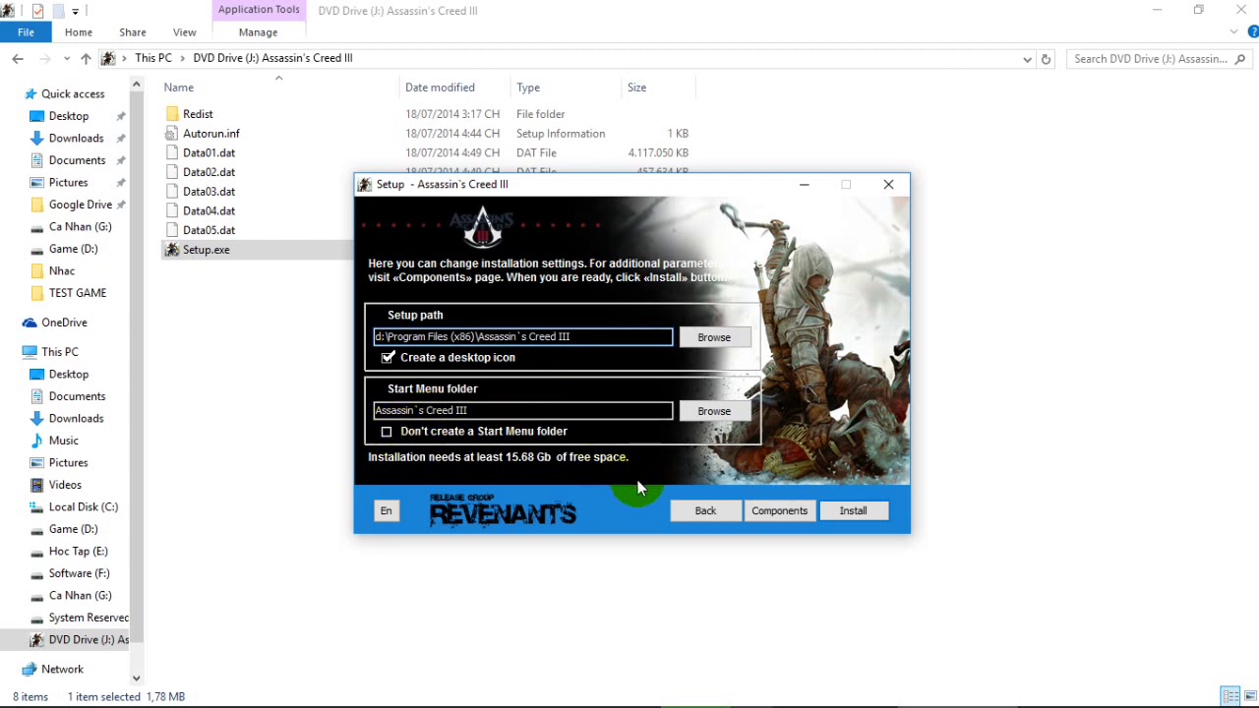
{"action": "left_click", "coordinate": [755, 517]}
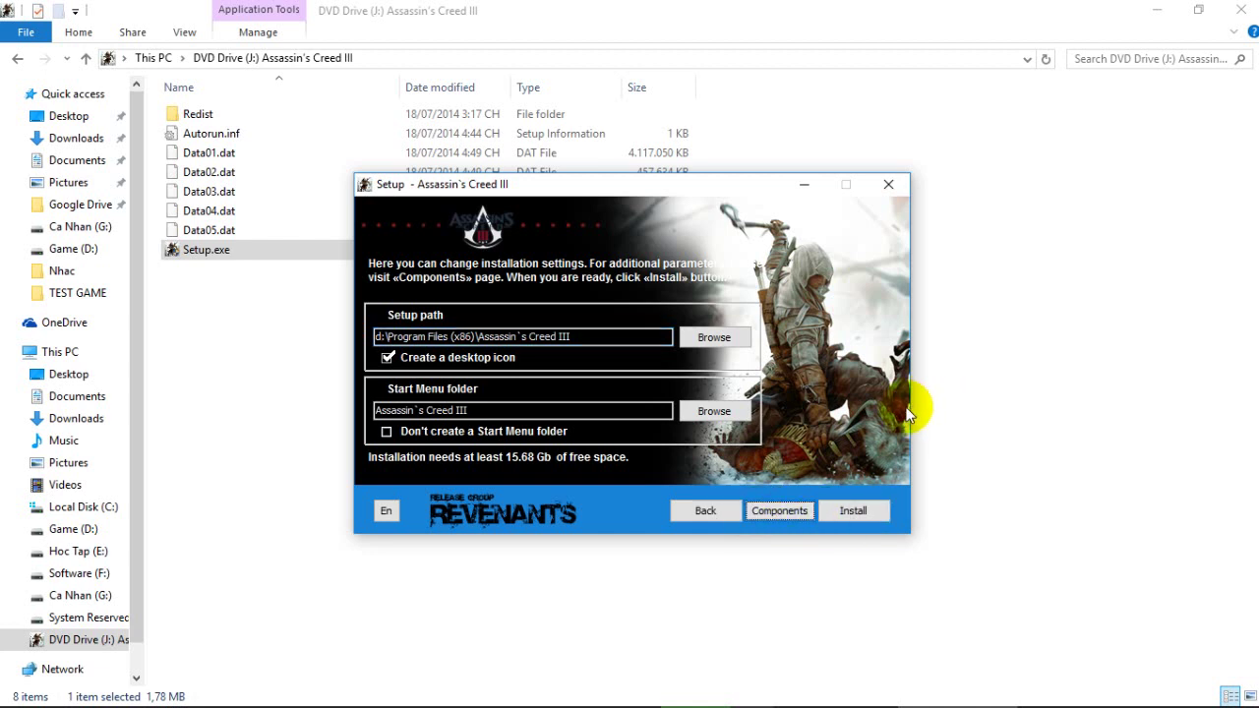
{"action": "left_click", "coordinate": [828, 524]}
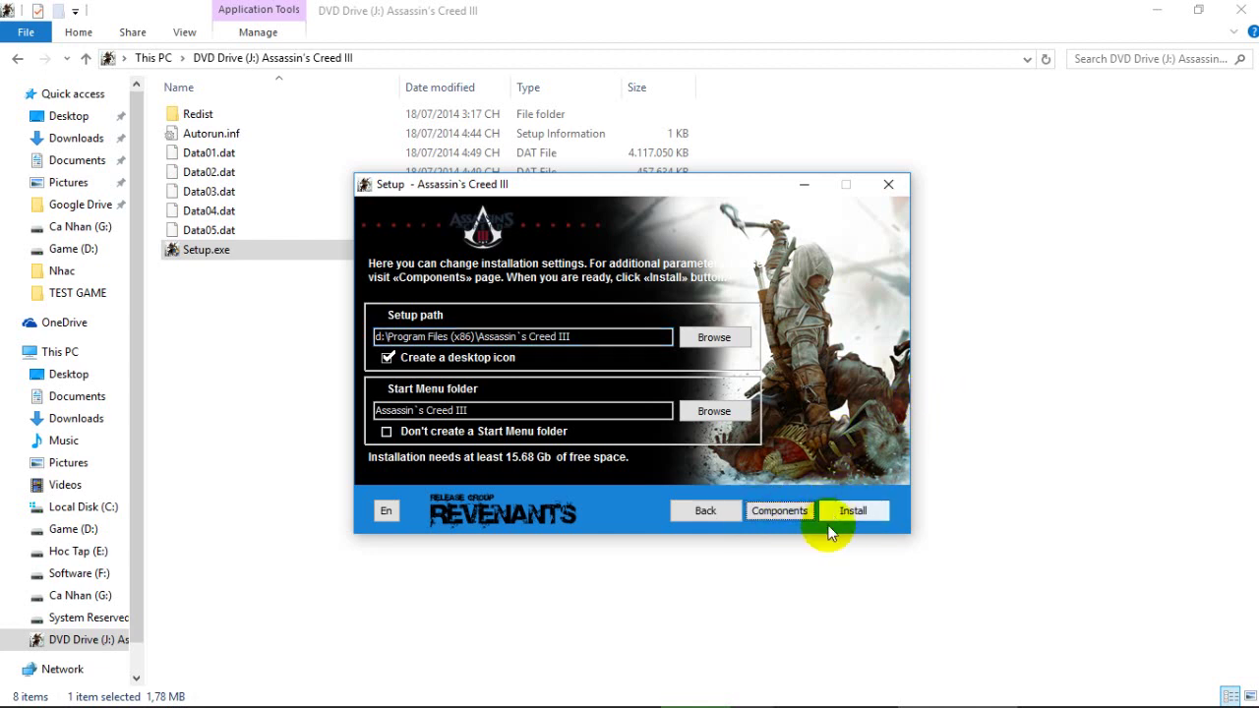
{"action": "right_click", "coordinate": [832, 520]}
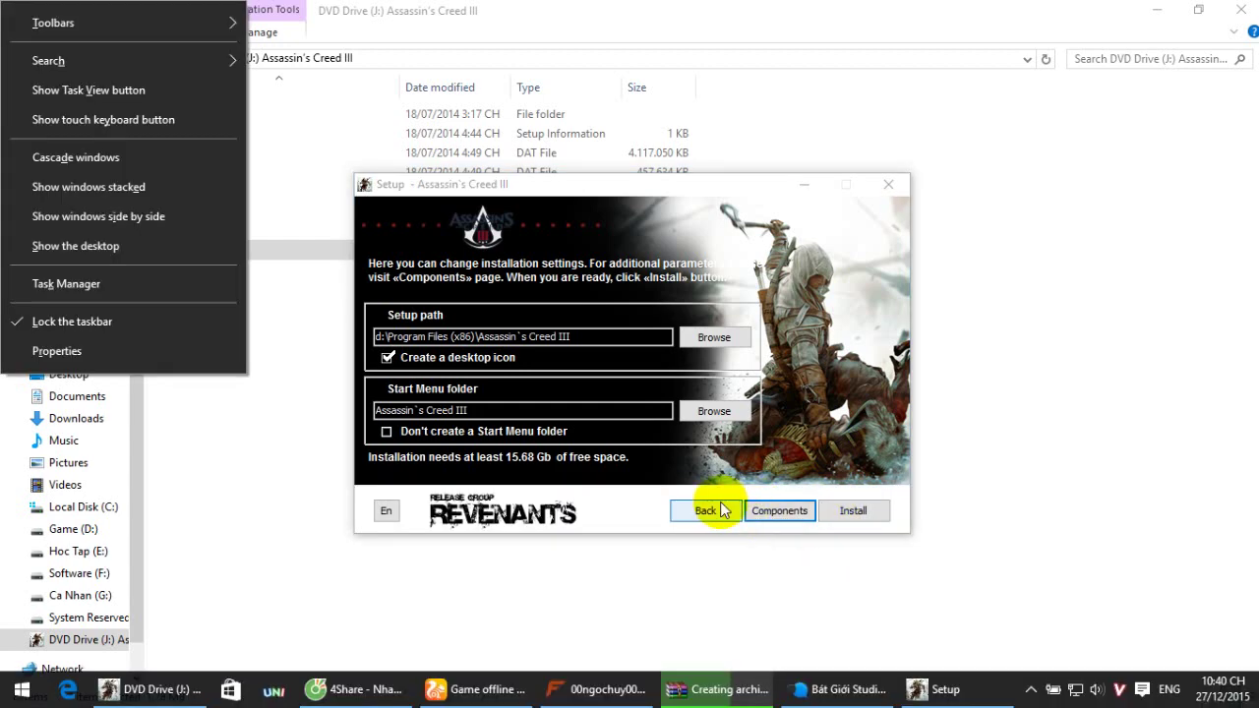
{"action": "left_click", "coordinate": [708, 509]}
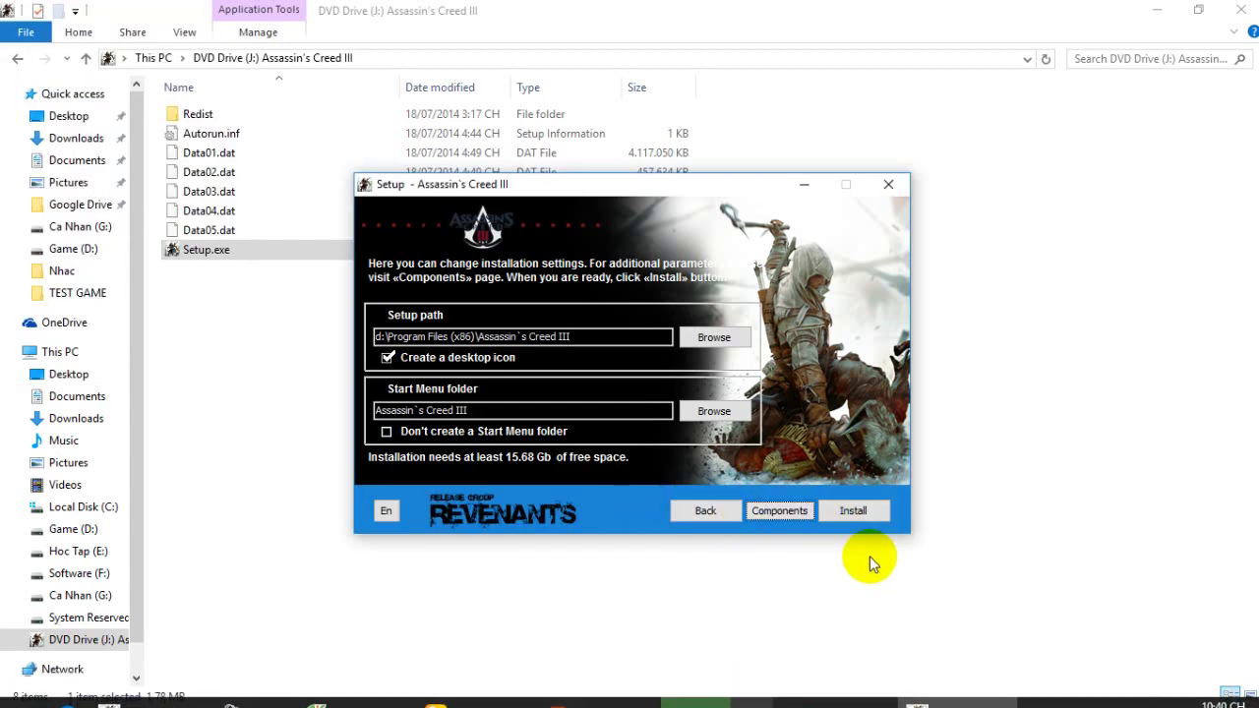
{"action": "left_click", "coordinate": [772, 519]}
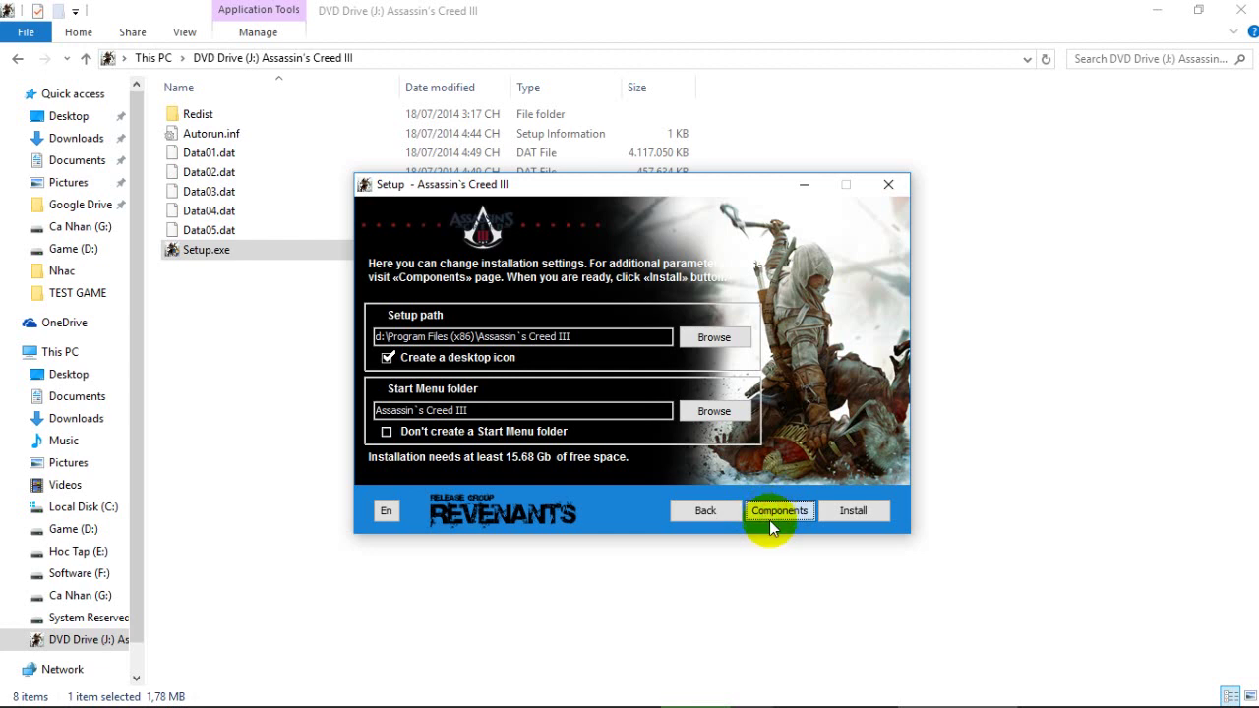
Choose RELOADED as the Crack option in the setup components and start the installation.
{"action": "left_click", "coordinate": [778, 510]}
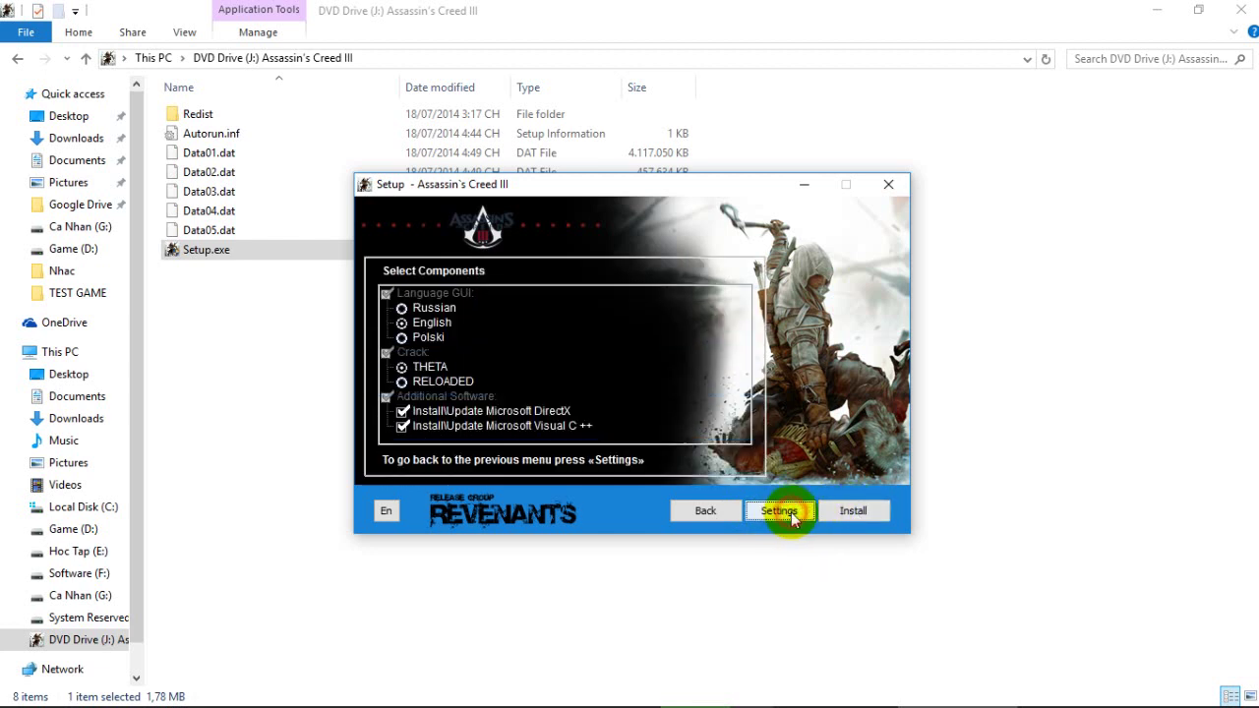
{"action": "left_click", "coordinate": [404, 381]}
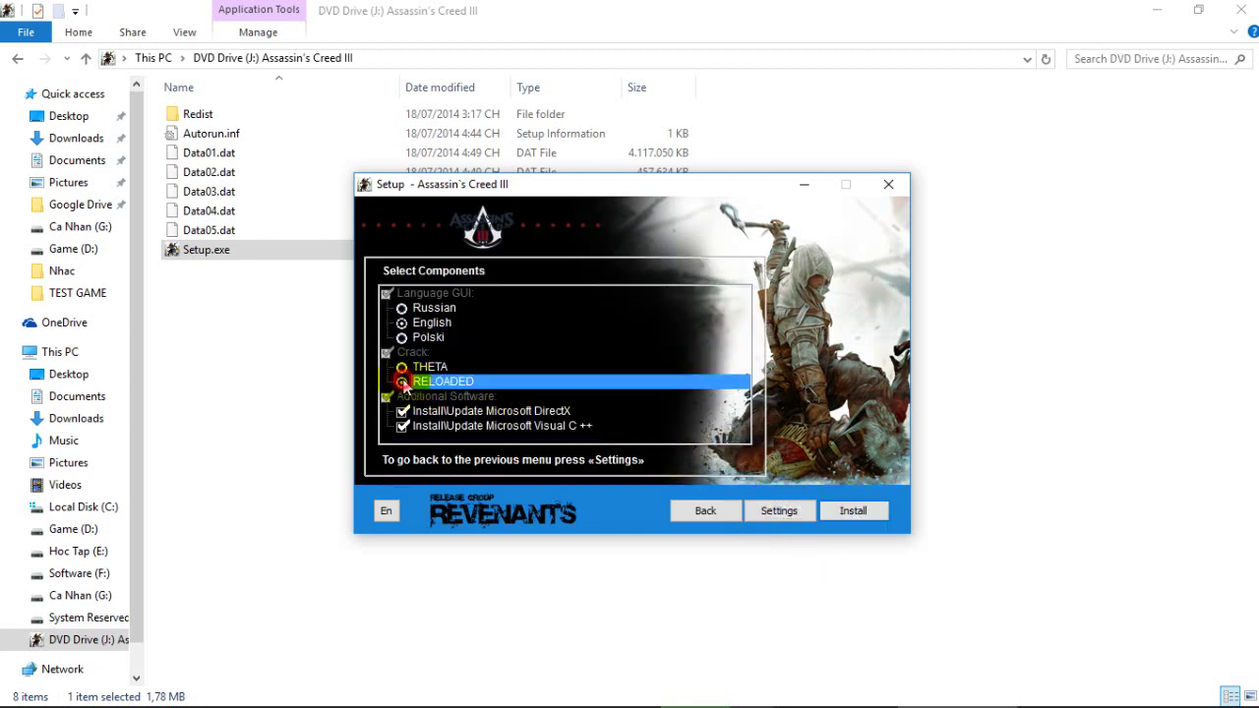
{"action": "left_click", "coordinate": [403, 367]}
{"action": "left_click", "coordinate": [405, 382]}
{"action": "left_click", "coordinate": [403, 366]}
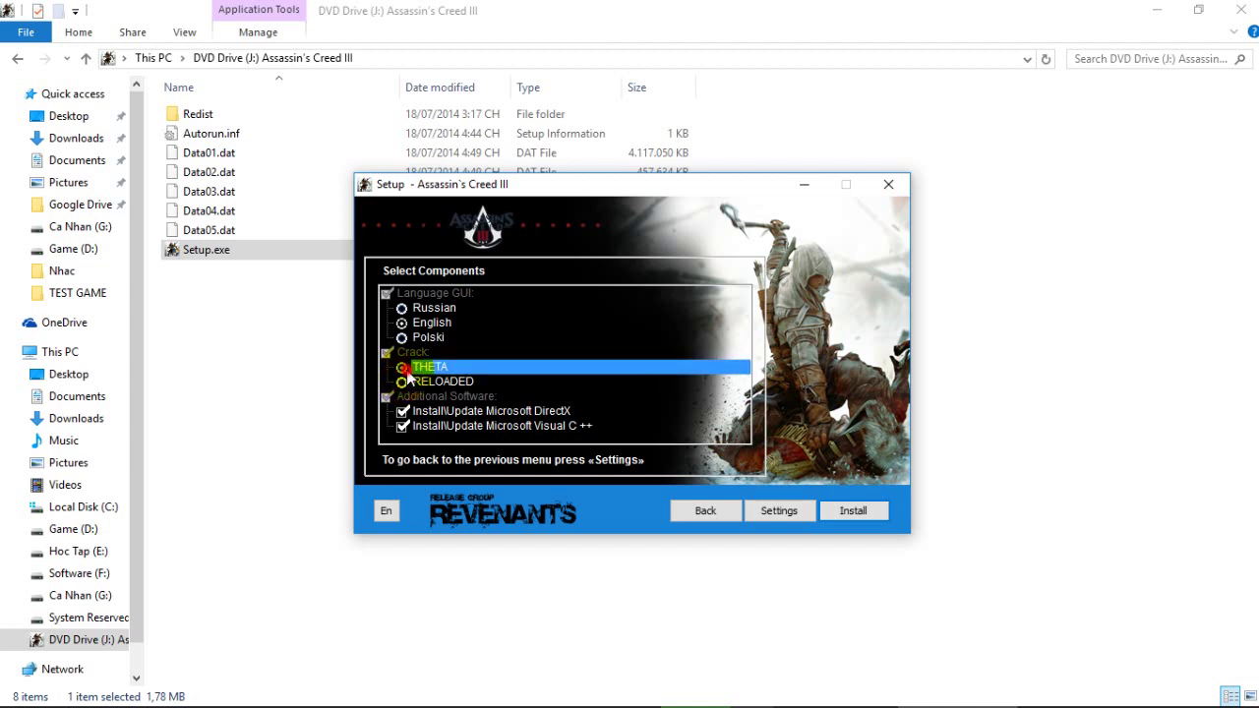
{"action": "left_click", "coordinate": [405, 392]}
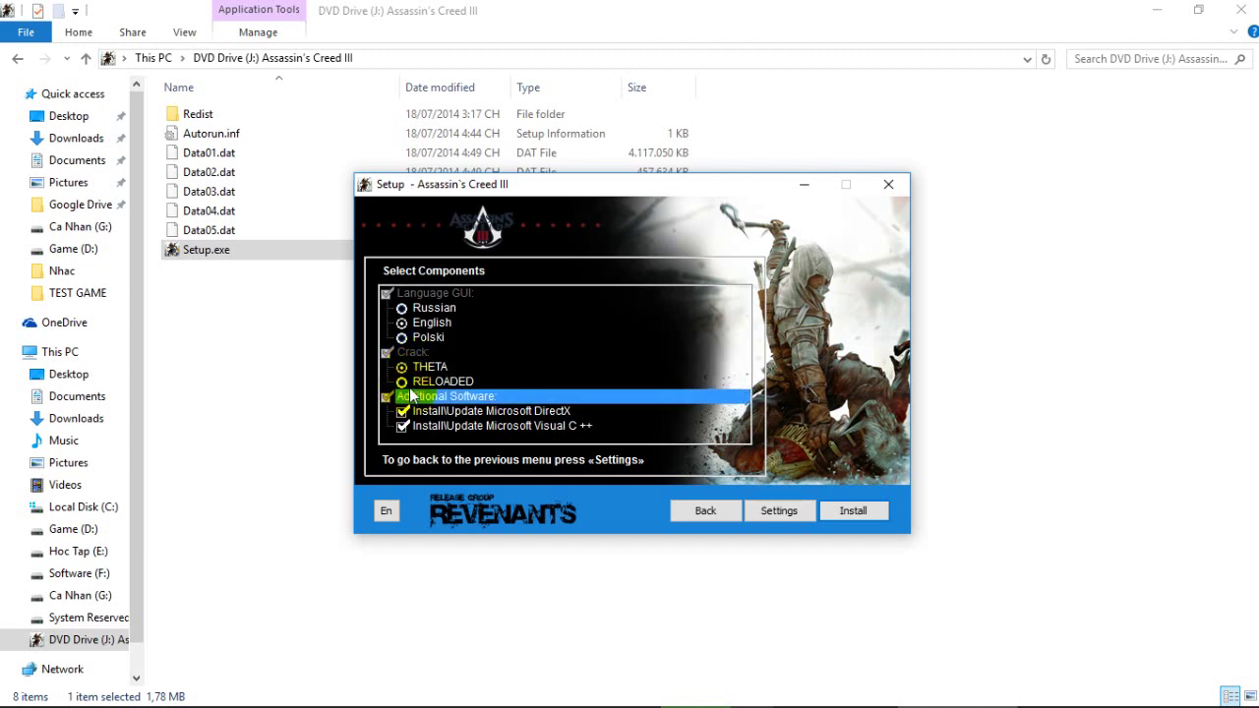
{"action": "left_click", "coordinate": [405, 383]}
{"action": "left_click", "coordinate": [404, 367]}
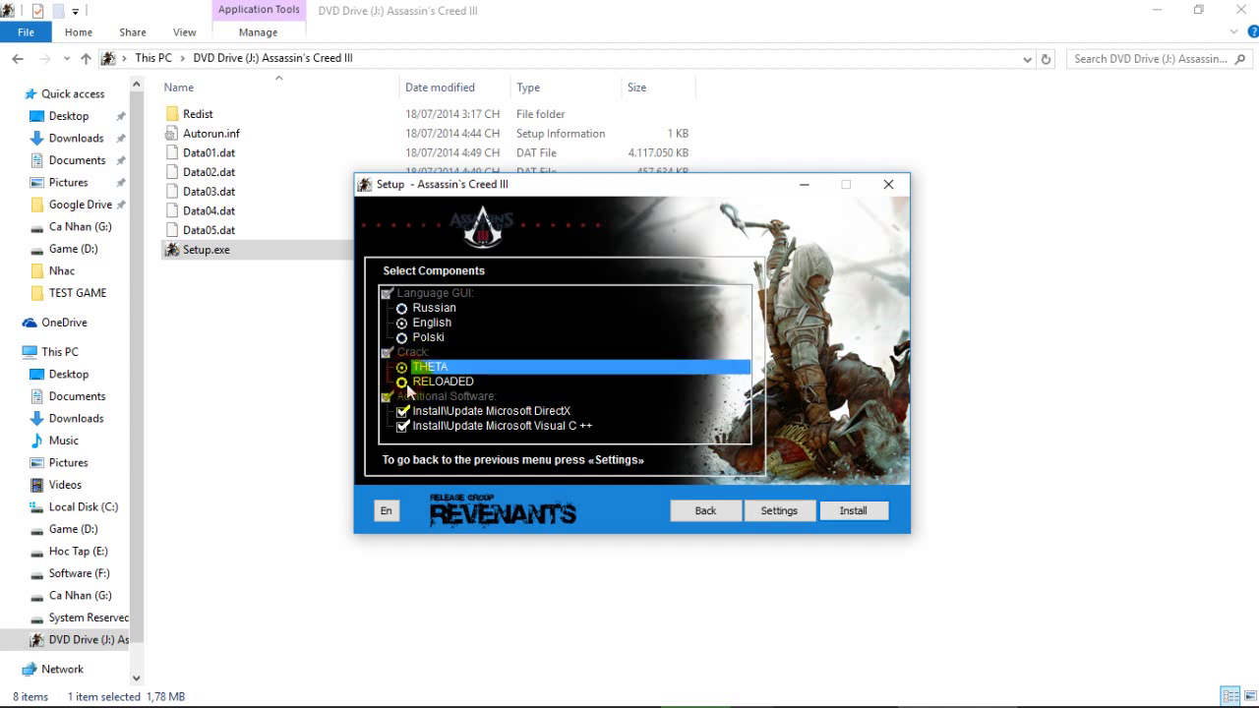
{"action": "left_click", "coordinate": [405, 382]}
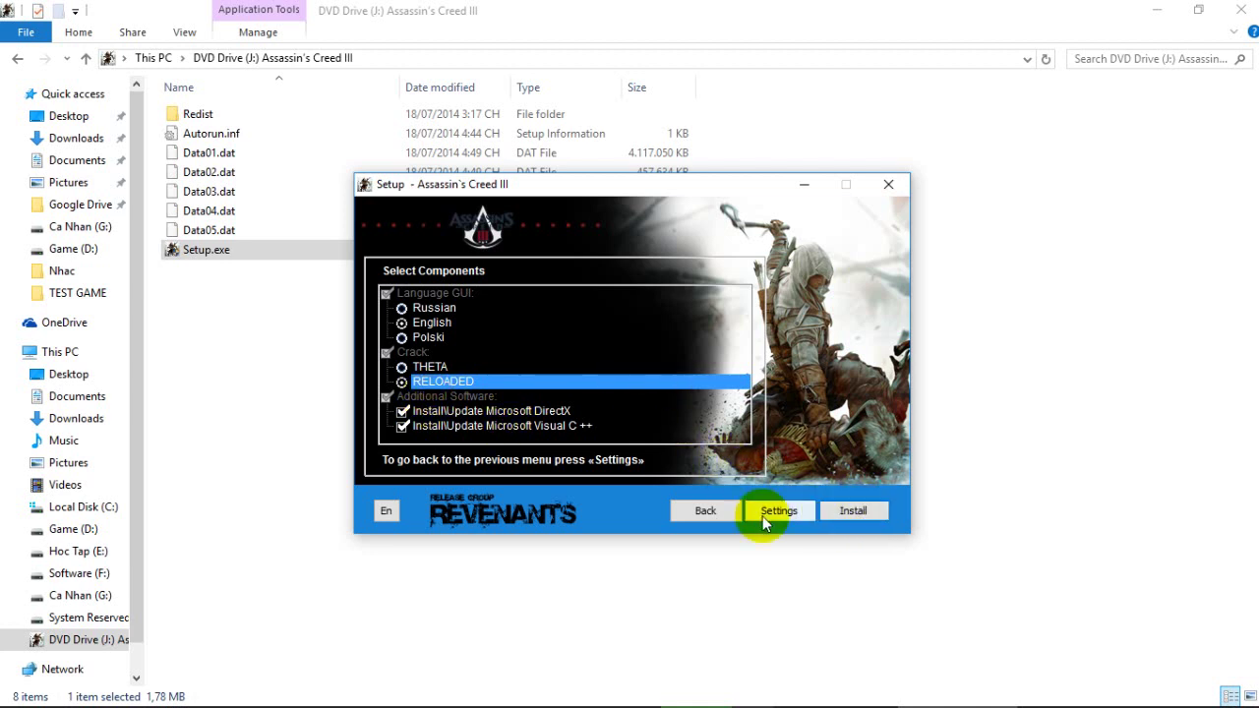
{"action": "left_click", "coordinate": [857, 513]}
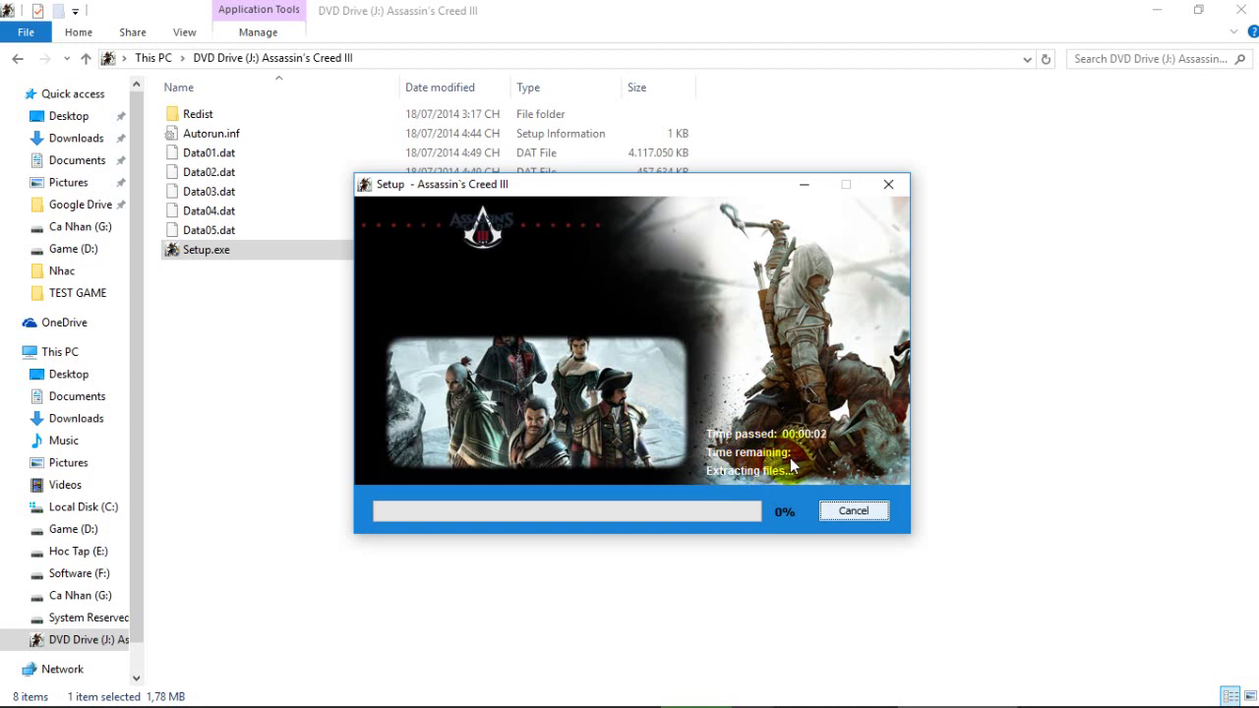
{"action": "left_click", "coordinate": [782, 507]}
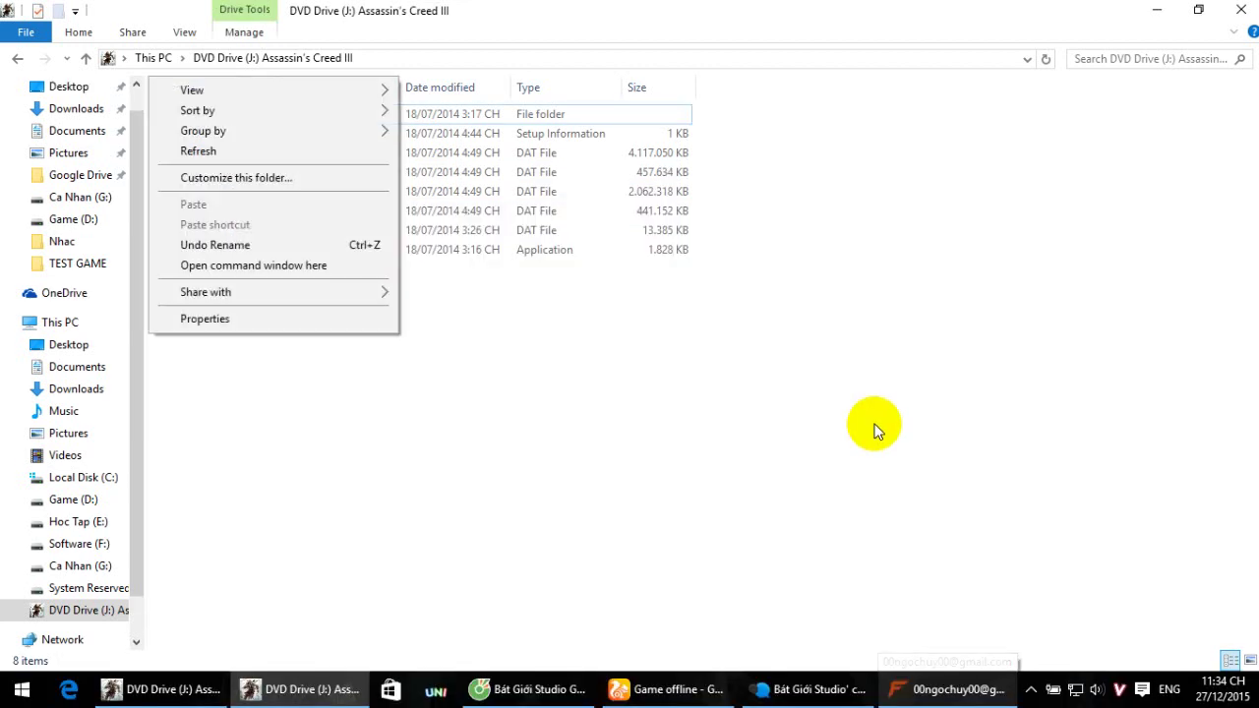
{"action": "left_click", "coordinate": [873, 421]}
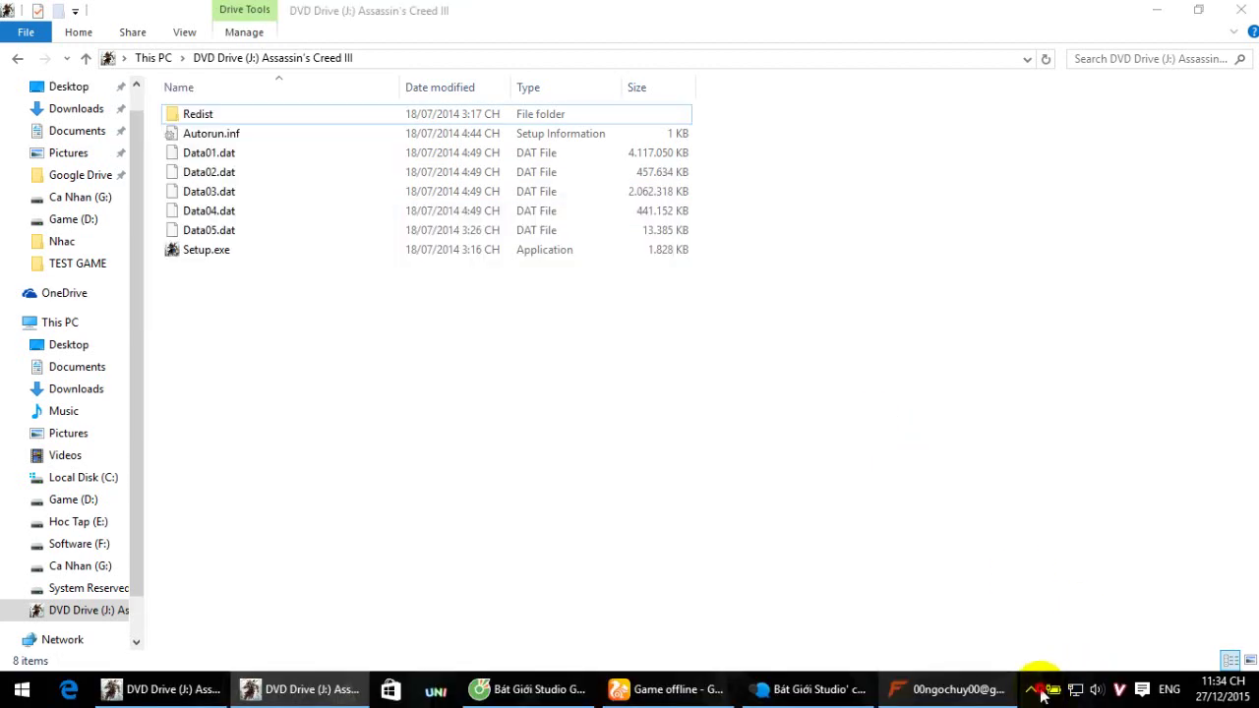
{"action": "left_click", "coordinate": [853, 367]}
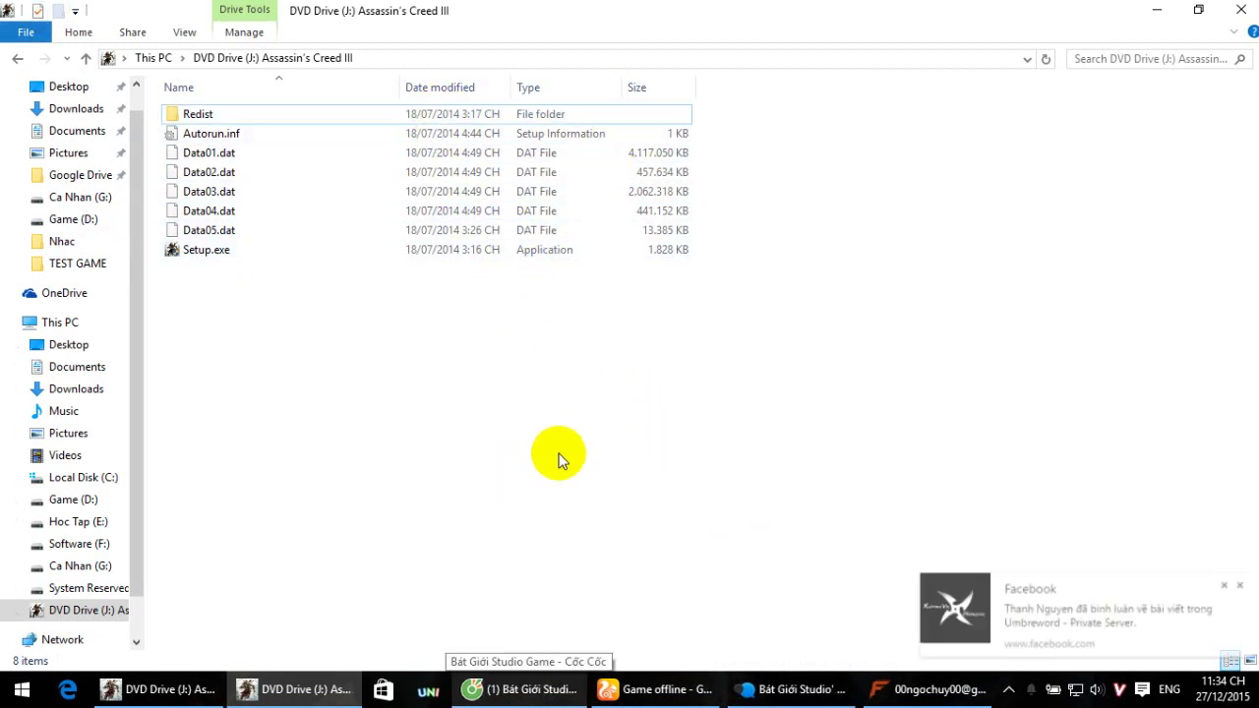
{"action": "left_click", "coordinate": [1239, 585]}
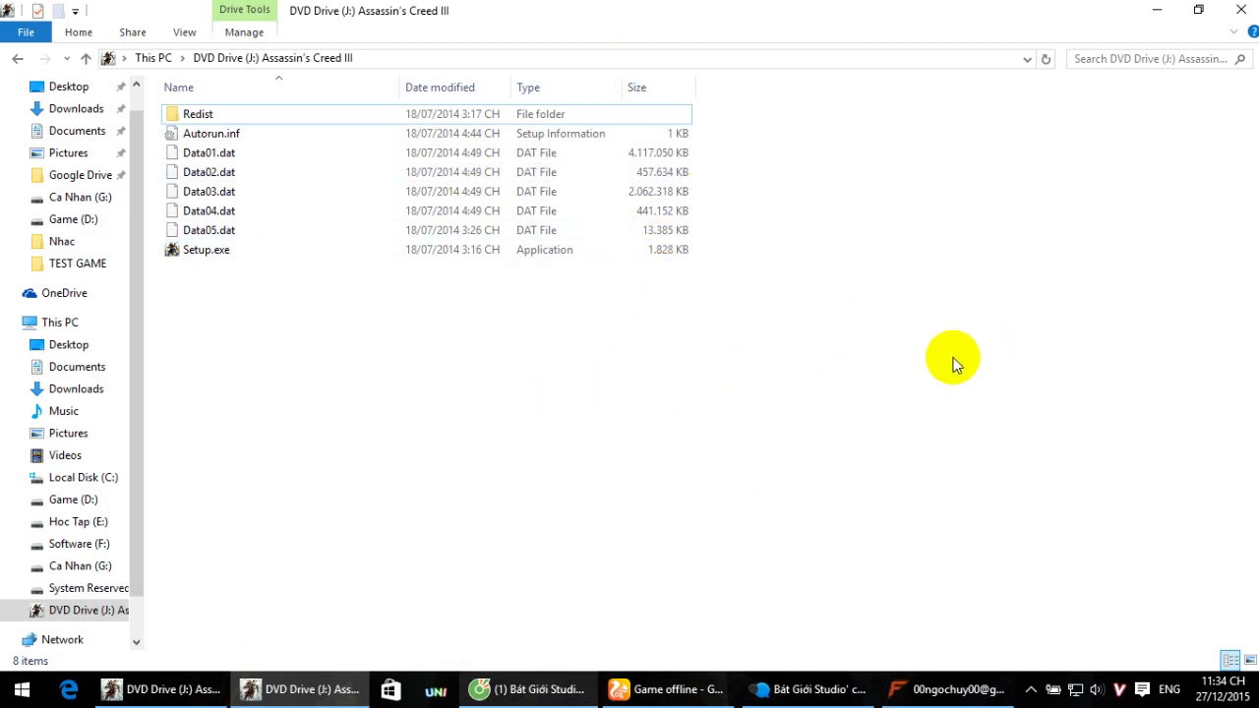
Open Program Files (x86)\Assassin`s Creed III on drive D: and look through its installed files and Support folder.
{"action": "left_click", "coordinate": [65, 502]}
{"action": "double_click", "coordinate": [261, 173]}
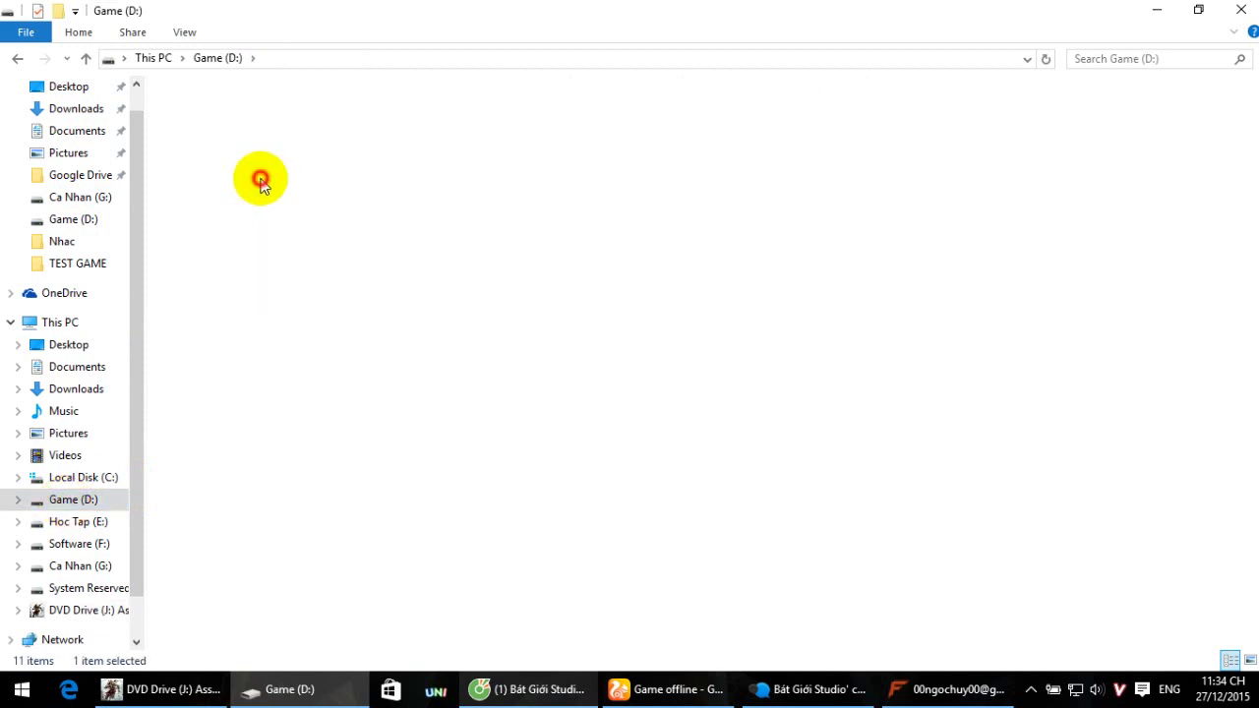
{"action": "double_click", "coordinate": [247, 200]}
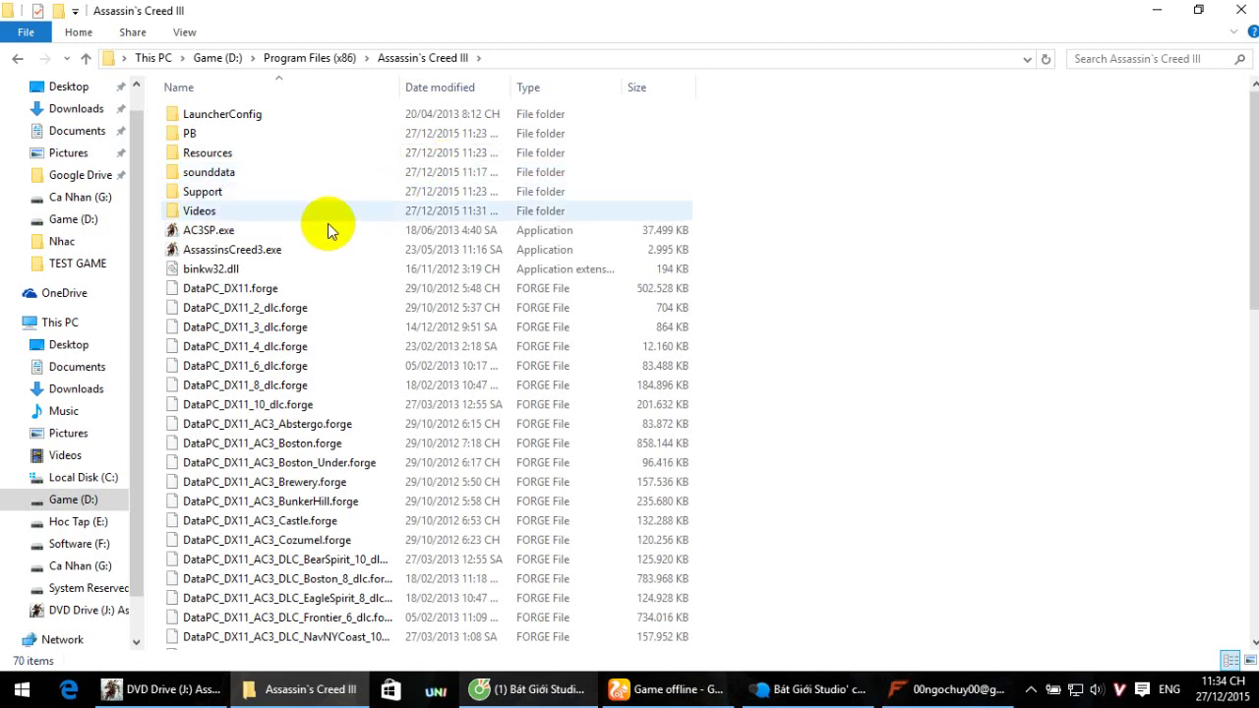
{"action": "left_click", "coordinate": [410, 253]}
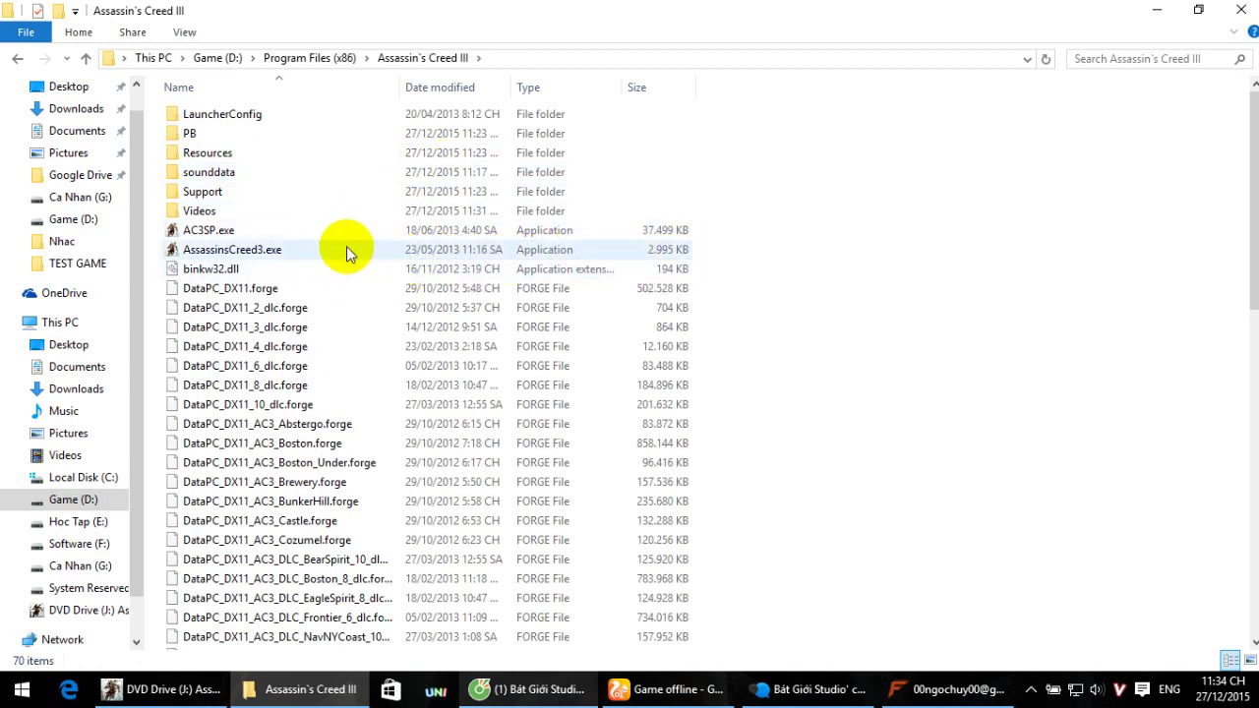
{"action": "scroll", "coordinate": [324, 246], "scroll_direction": "down", "scroll_amount": 6}
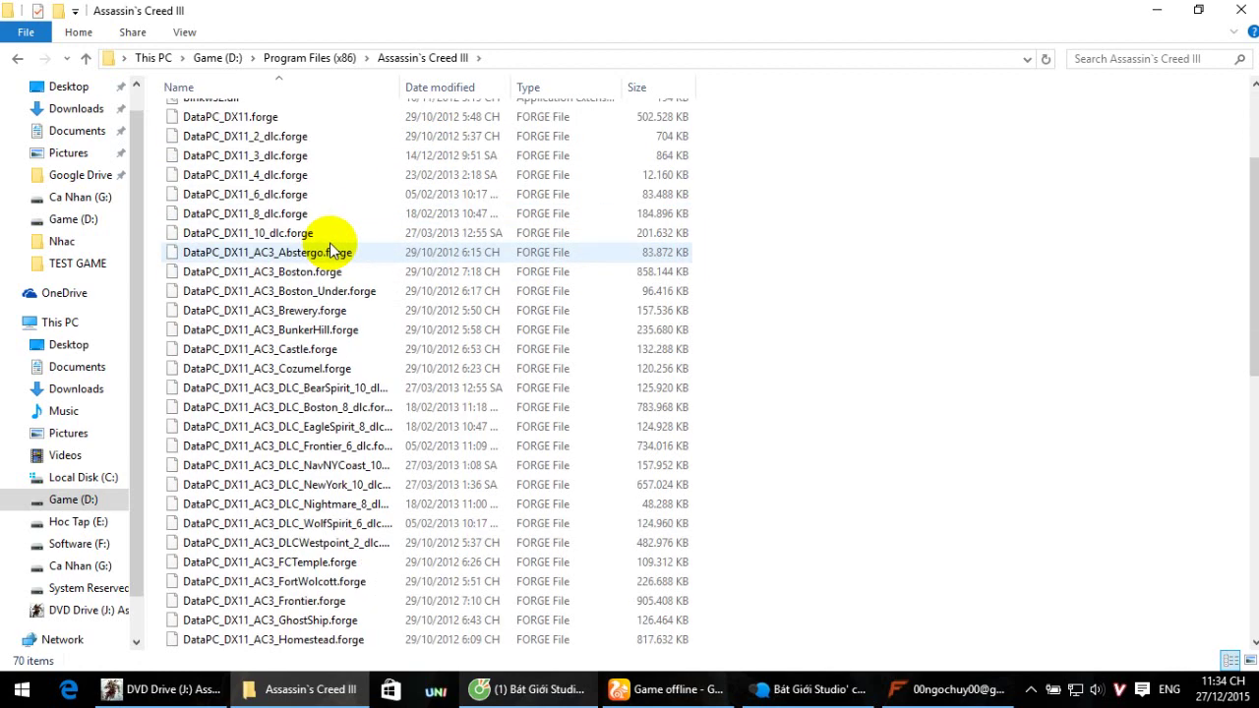
{"action": "scroll", "coordinate": [1210, 393], "scroll_direction": "down", "scroll_amount": 8}
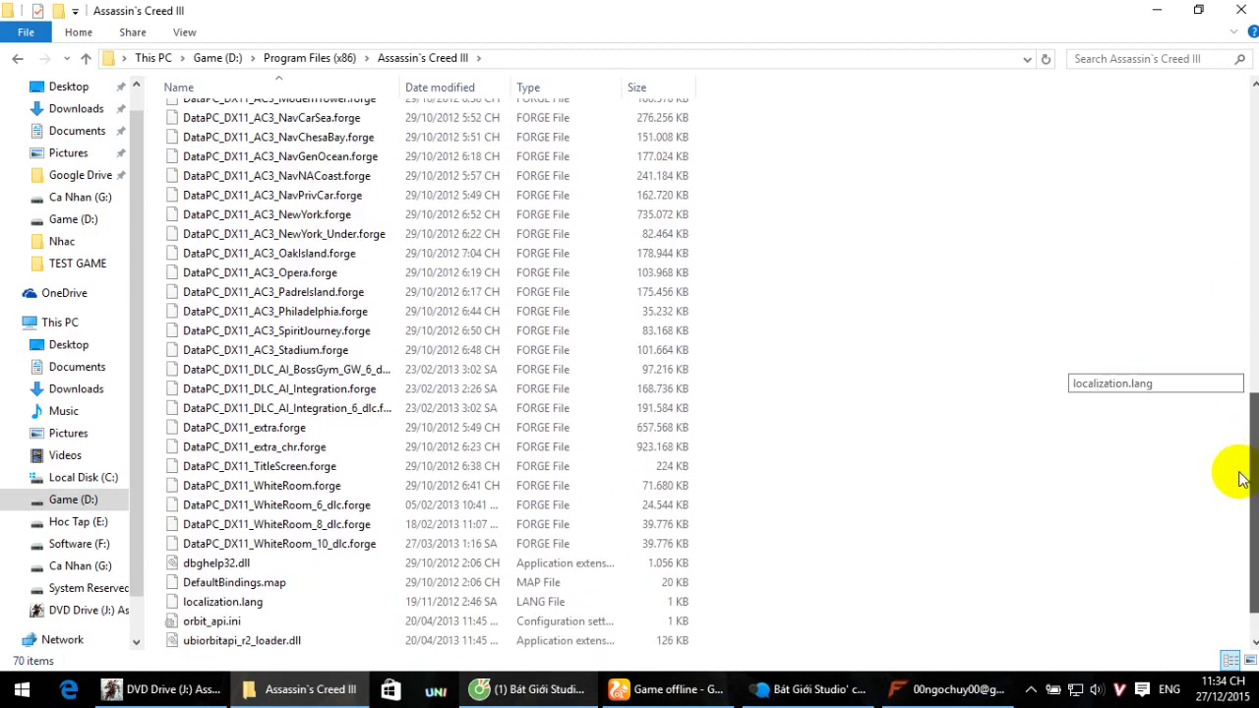
{"action": "left_click_drag", "start_coordinate": [1241, 505], "coordinate": [1230, 141]}
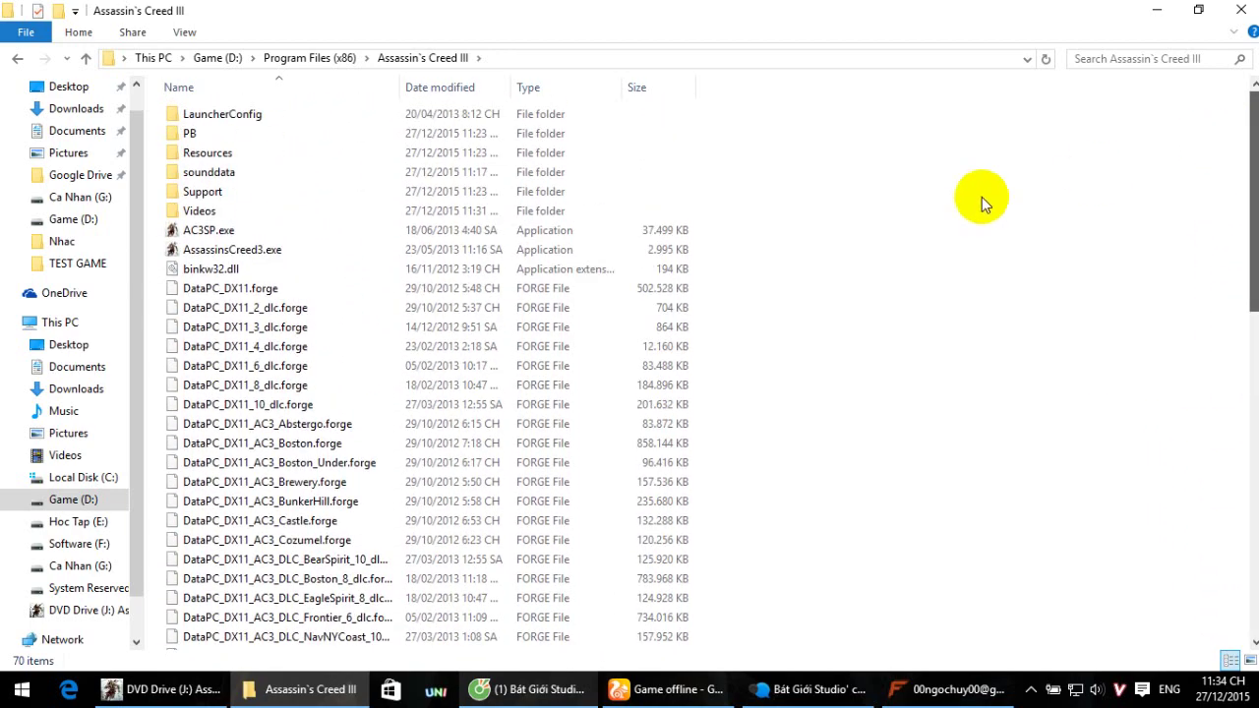
{"action": "double_click", "coordinate": [305, 189]}
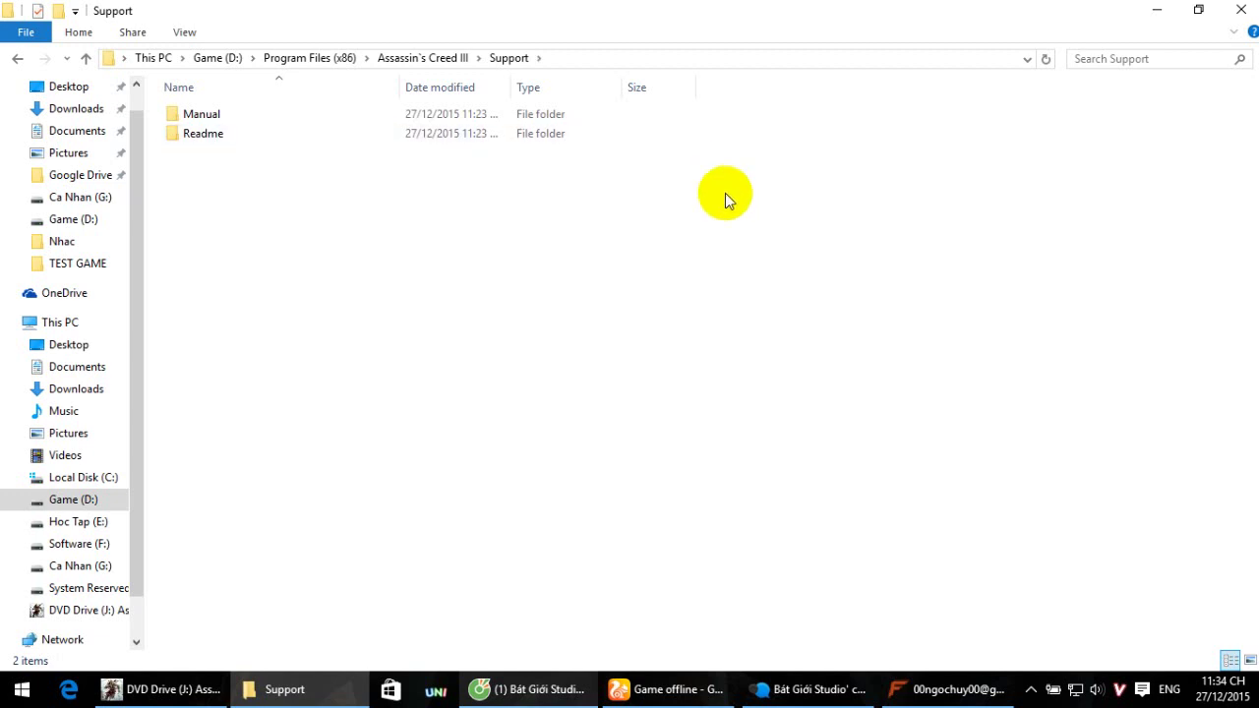
{"action": "left_click", "coordinate": [17, 58]}
Try to run DXSETUP.exe from the Redist\DirectX folder on DVD Drive (J:).
{"action": "left_click", "coordinate": [88, 610]}
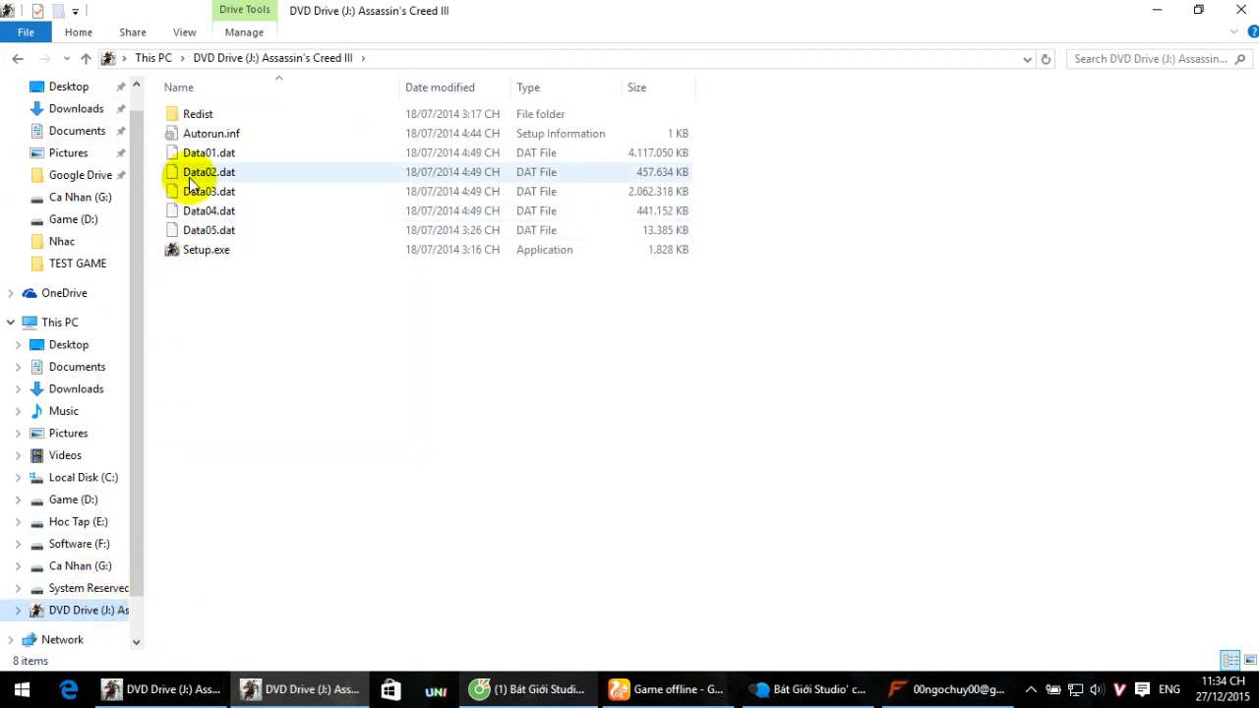
{"action": "left_click", "coordinate": [193, 116]}
{"action": "double_click", "coordinate": [193, 115]}
{"action": "key", "text": "ctrl+a"}
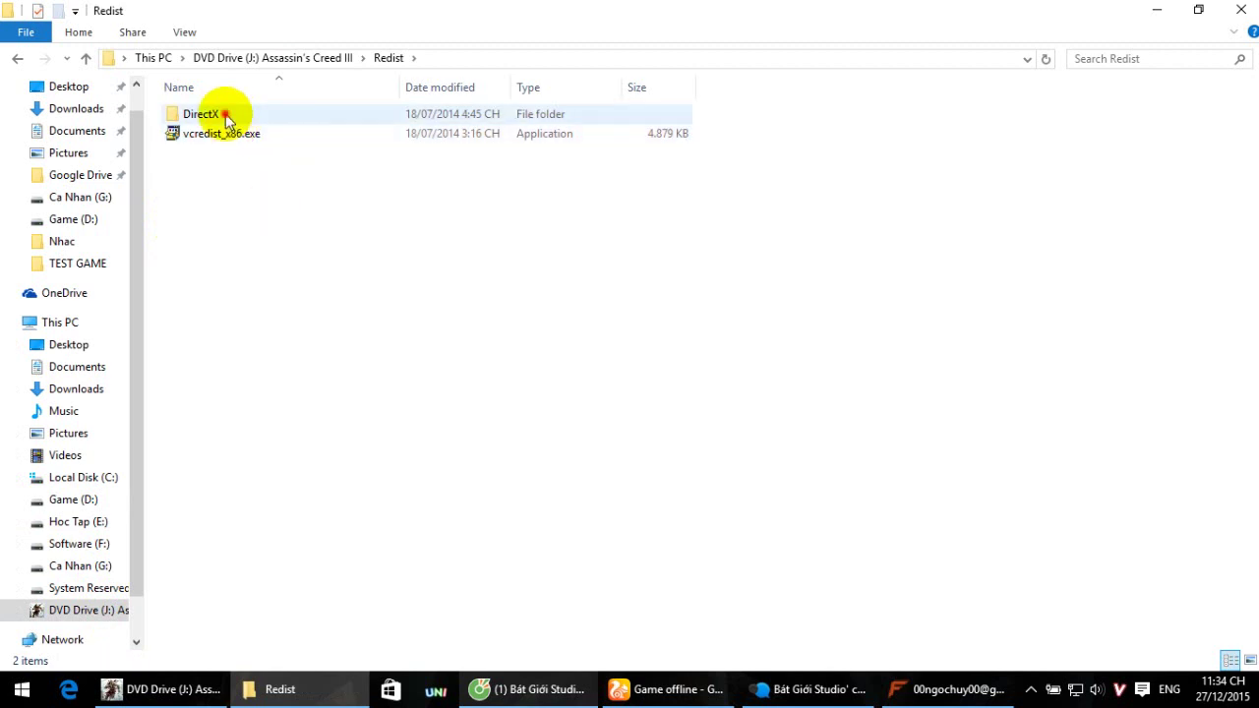
{"action": "double_click", "coordinate": [225, 113]}
{"action": "double_click", "coordinate": [226, 230]}
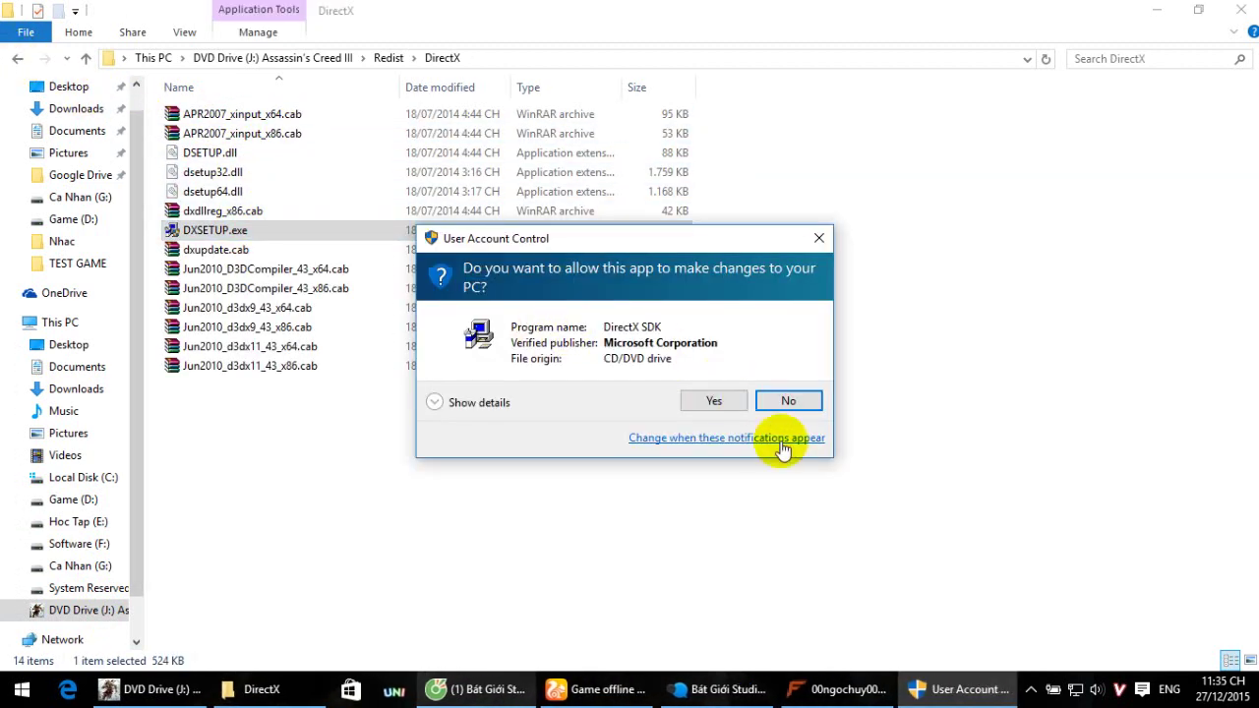
{"action": "left_click", "coordinate": [786, 477]}
Check vcredist_x86.exe in the disc's Redist folder and return to the Assassin`s Creed III folder on drive D:.
{"action": "left_click", "coordinate": [17, 58]}
{"action": "left_click", "coordinate": [234, 141]}
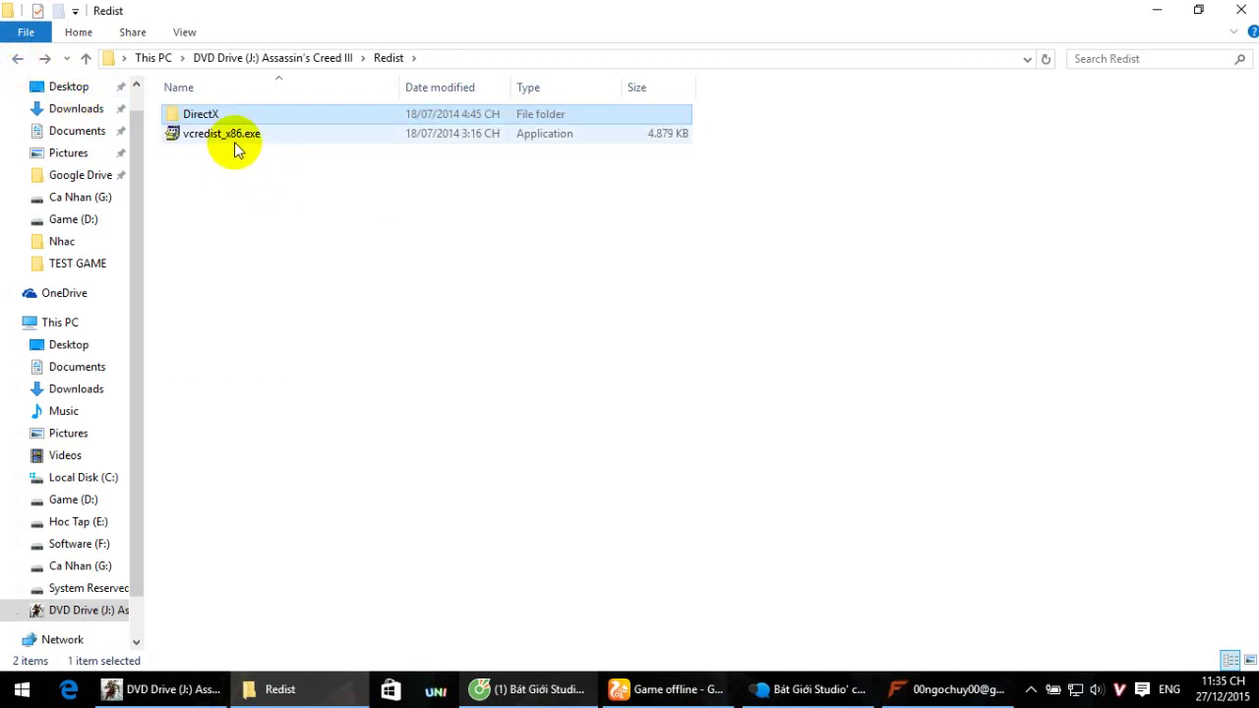
{"action": "left_click", "coordinate": [17, 58]}
{"action": "left_click", "coordinate": [16, 58]}
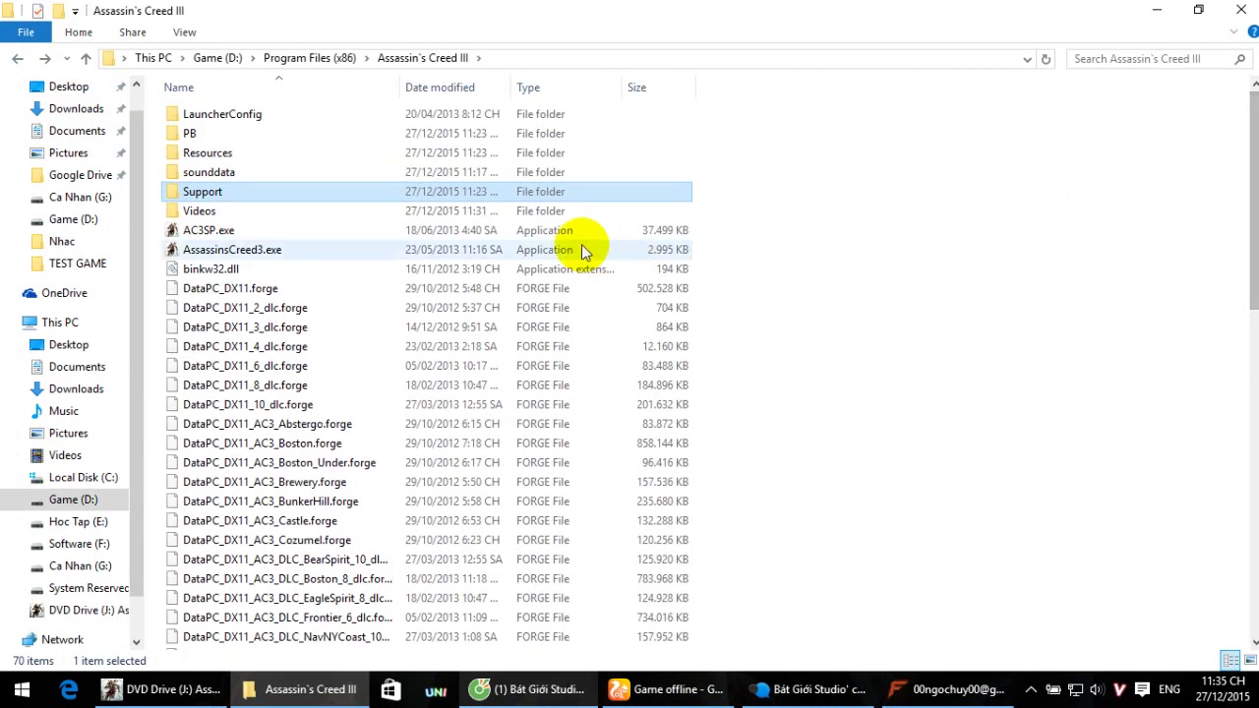
Look inside the LauncherConfig folder and examine AC3SP.exe and AssassinsCreed3.exe in the game's install folder.
{"action": "double_click", "coordinate": [259, 112]}
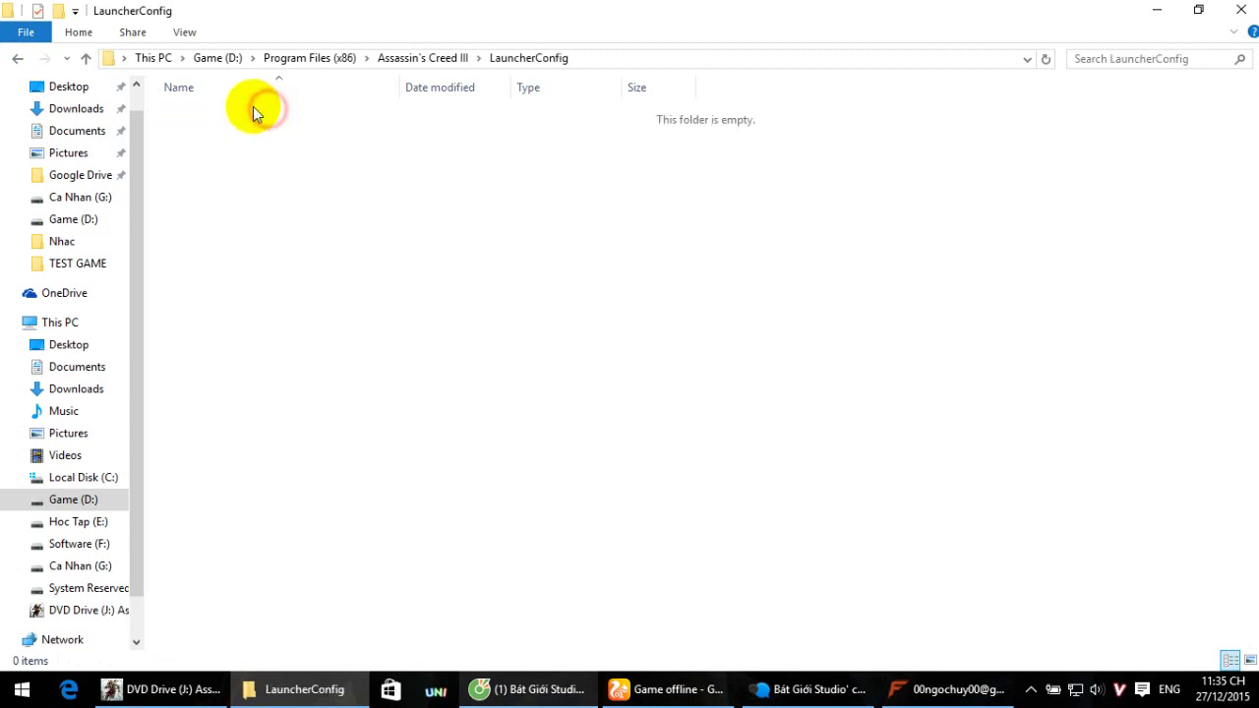
{"action": "left_click", "coordinate": [17, 58]}
{"action": "left_click", "coordinate": [295, 249]}
{"action": "left_click", "coordinate": [266, 230]}
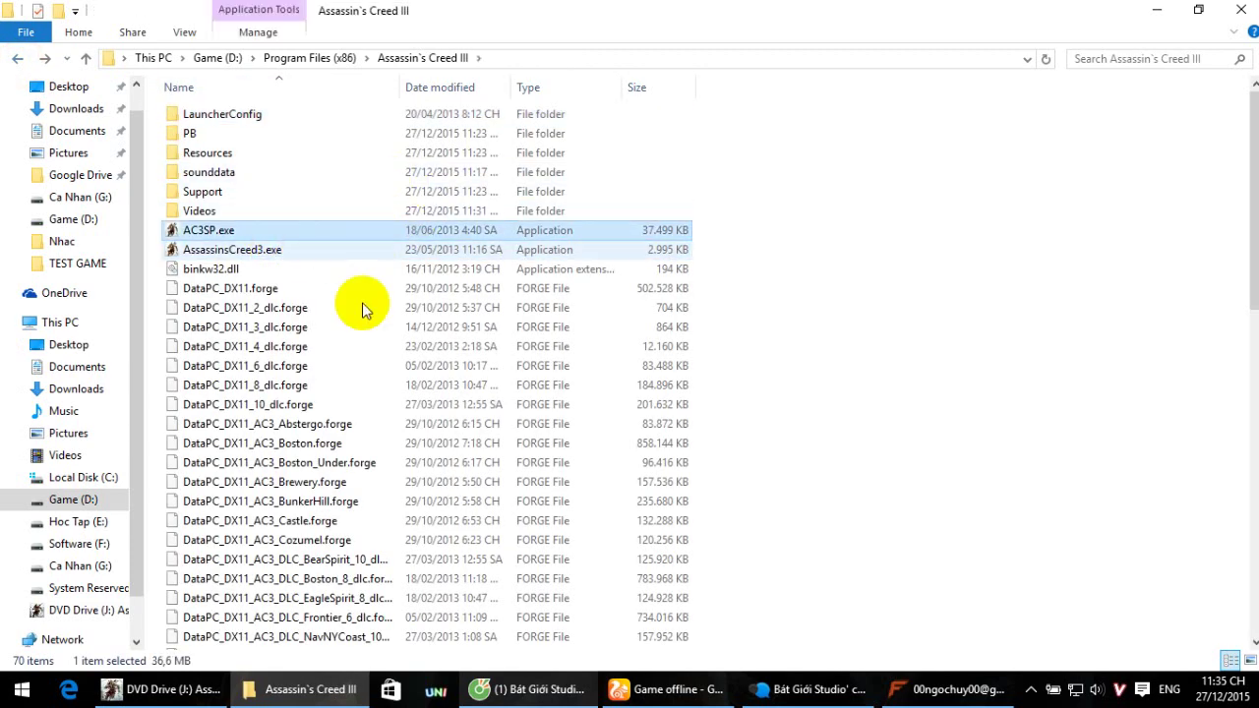
{"action": "left_click", "coordinate": [1096, 201]}
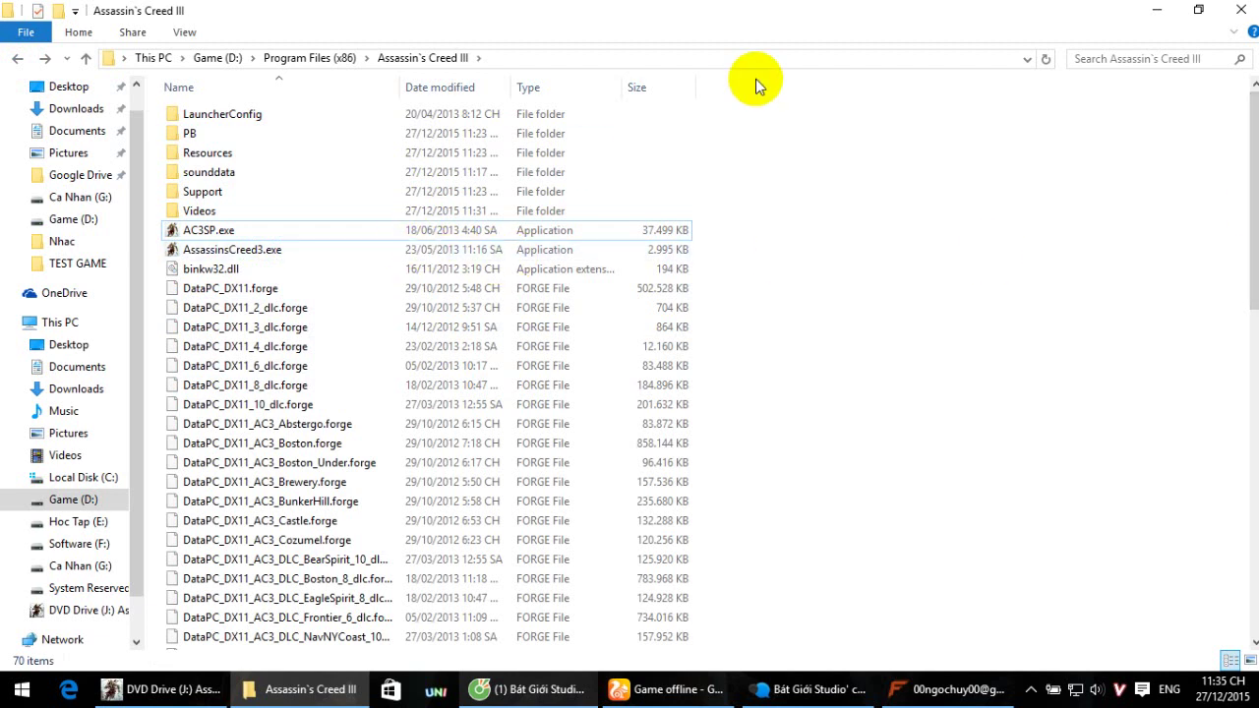
{"action": "left_click", "coordinate": [219, 251]}
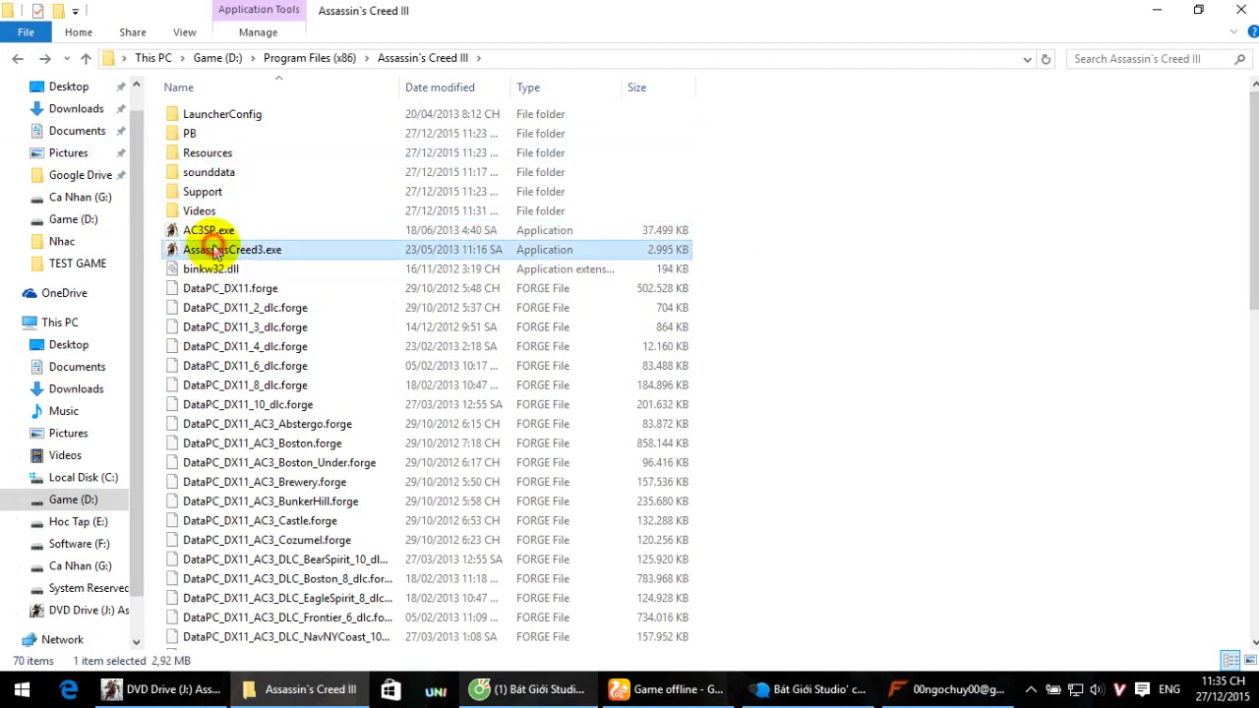
Launch the game with AC3SP.exe and allow it through Windows Firewall on private networks.
{"action": "double_click", "coordinate": [222, 232]}
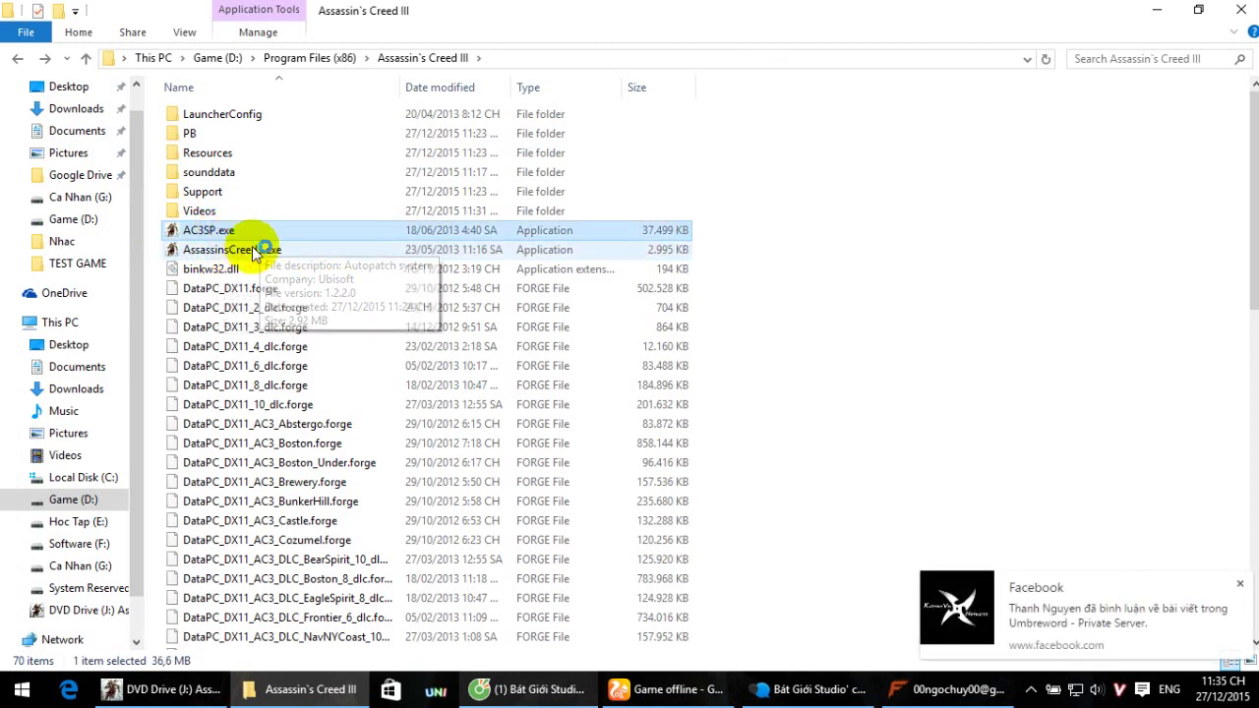
{"action": "left_click", "coordinate": [1242, 586]}
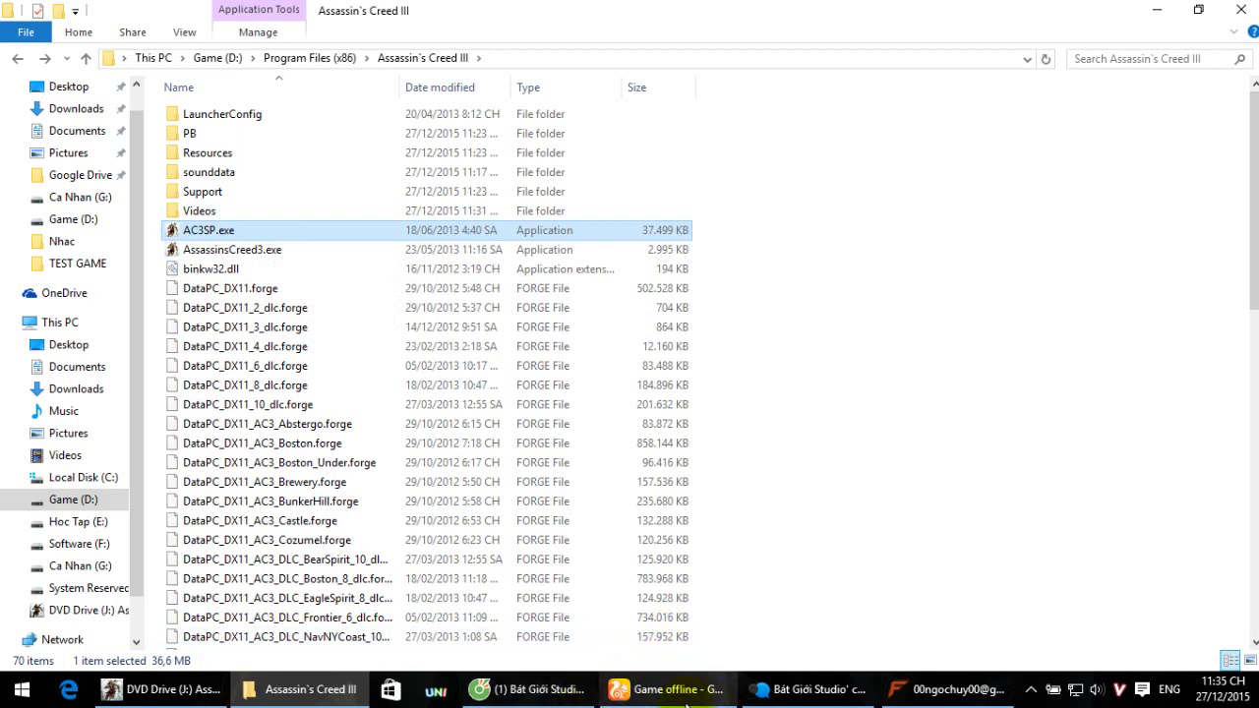
{"action": "left_click", "coordinate": [531, 689]}
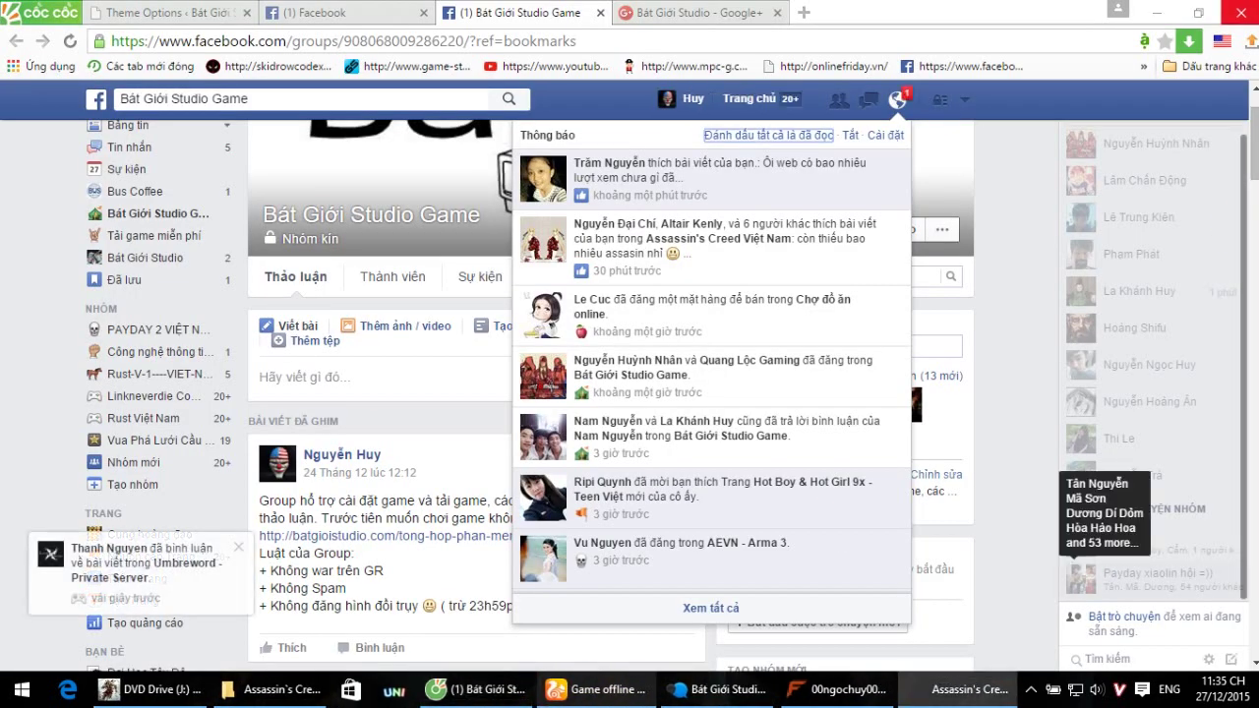
{"action": "key", "text": "alt+Tab"}
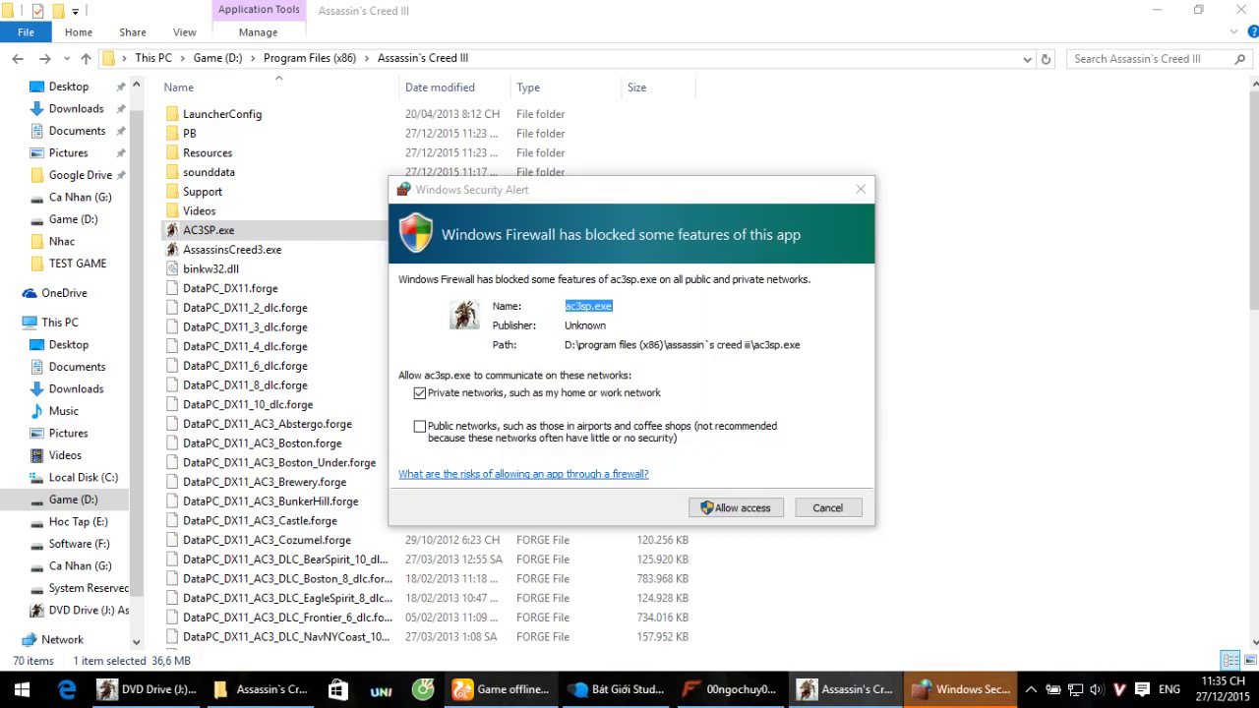
{"action": "key", "text": "alt+Tab"}
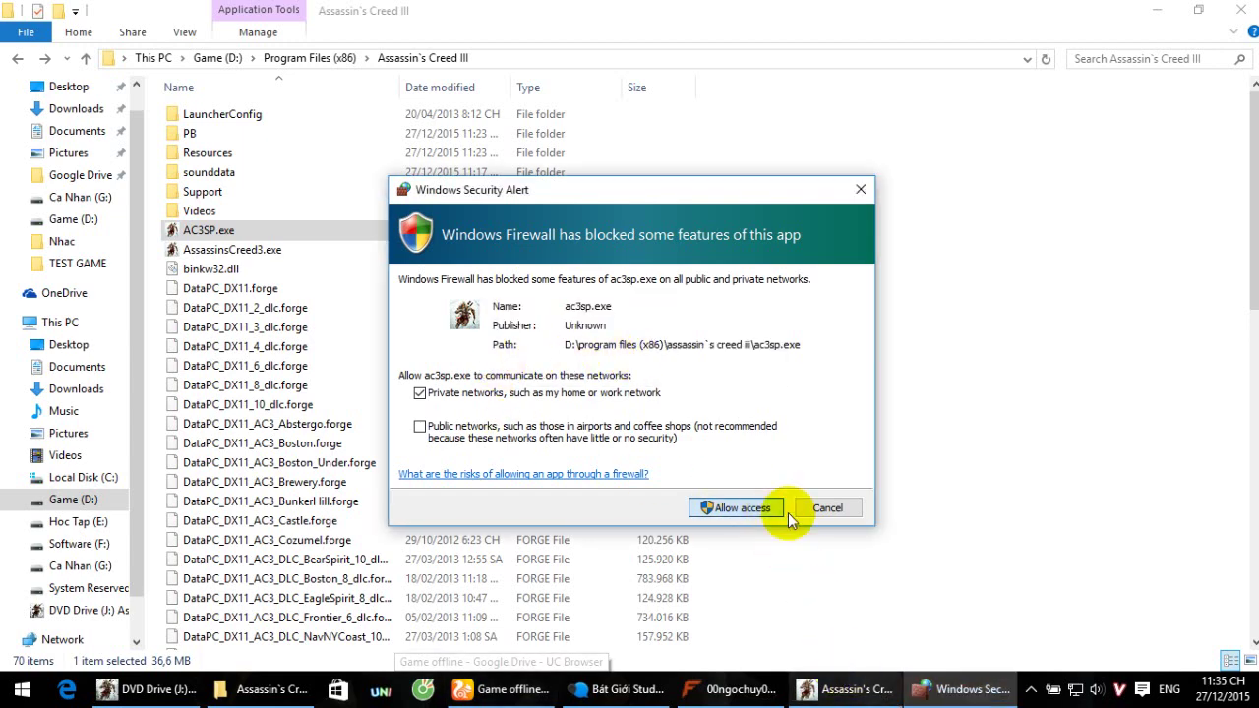
{"action": "left_click", "coordinate": [753, 506]}
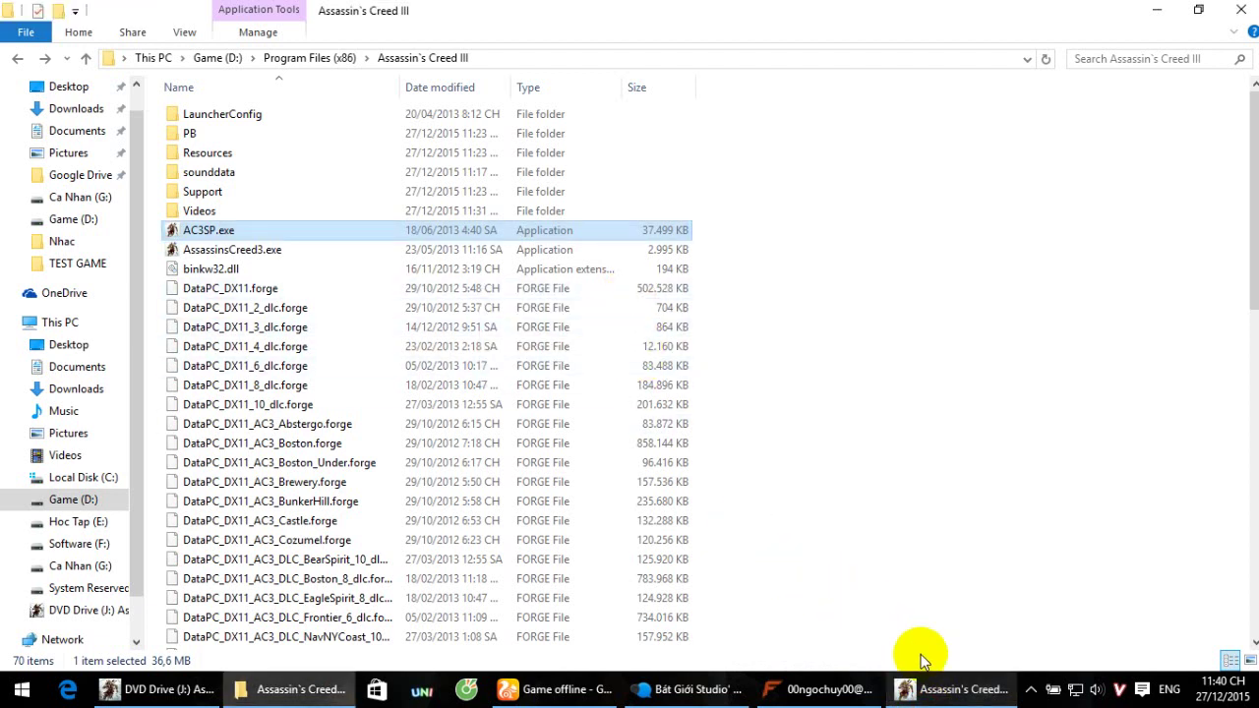
Switch to the running Assassin's Creed III game window.
{"action": "left_click", "coordinate": [1003, 690]}
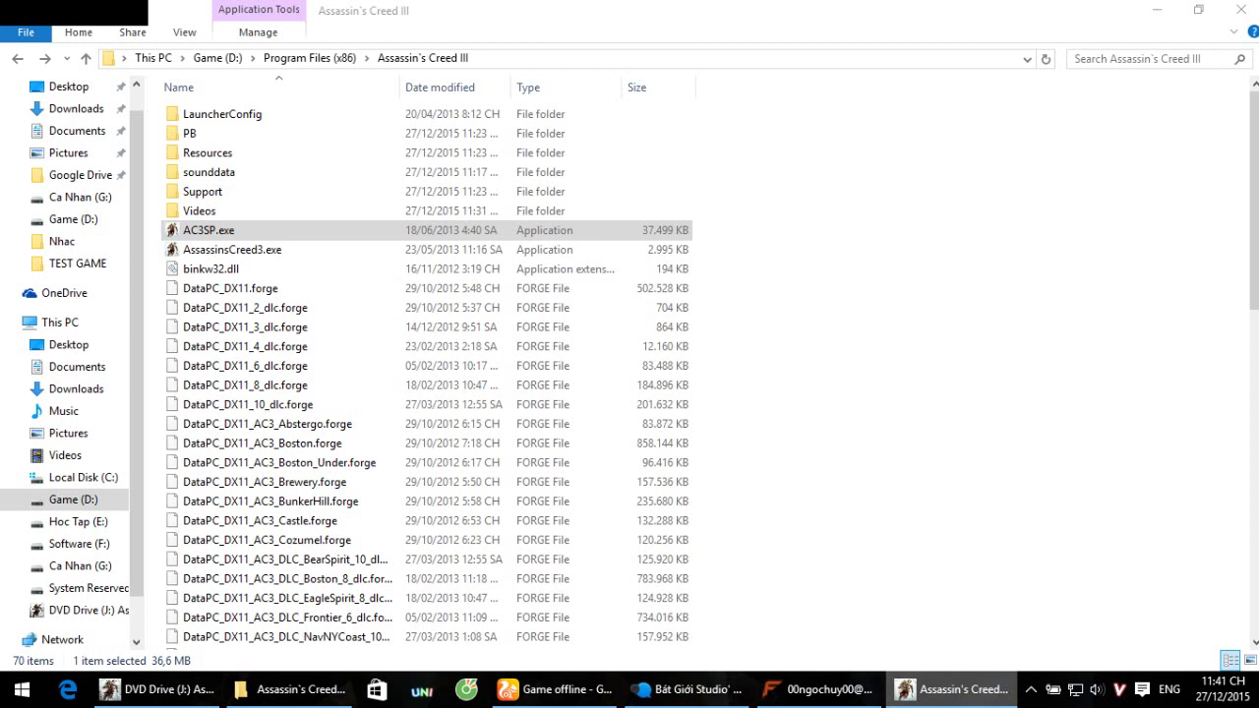
{"action": "left_click", "coordinate": [986, 698]}
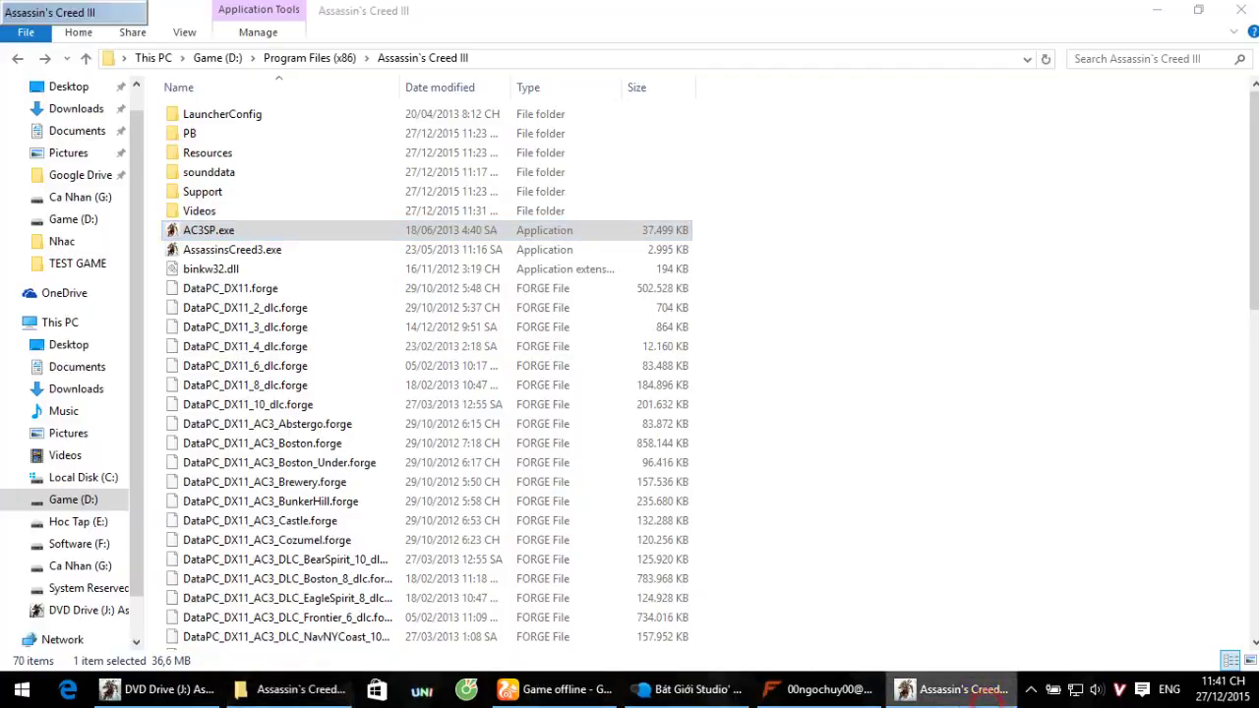